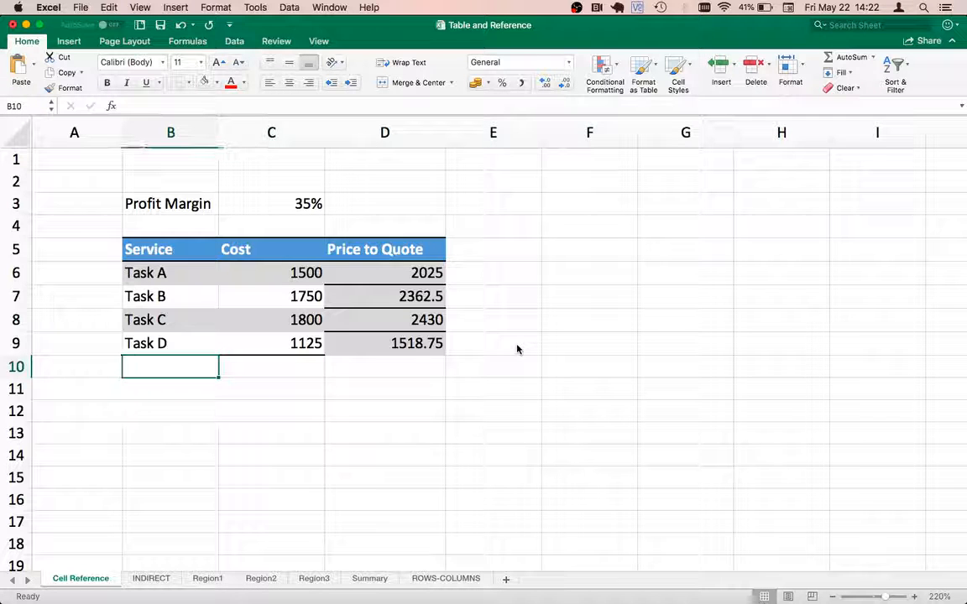
pyautogui.press('Up')
pyautogui.press('Up')
pyautogui.press('Up')
pyautogui.press('Up')
pyautogui.press('Right')
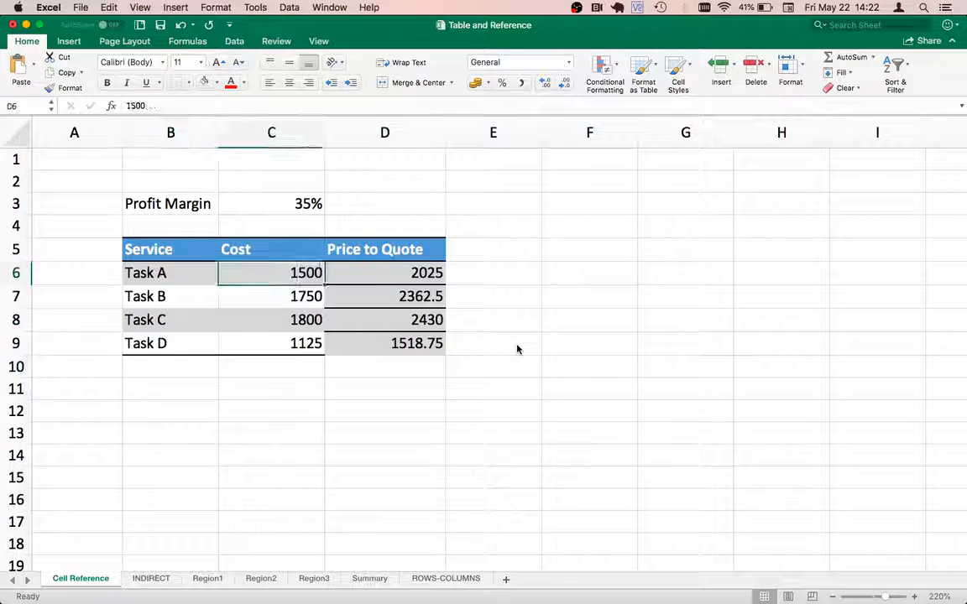
pyautogui.press('Right')
pyautogui.press('Down')
pyautogui.press('Down')
# Step: Add a row below Task D with the service "Task E" in B10 and a cost of 1500 in C10
pyautogui.press('Down')
pyautogui.press('Left')
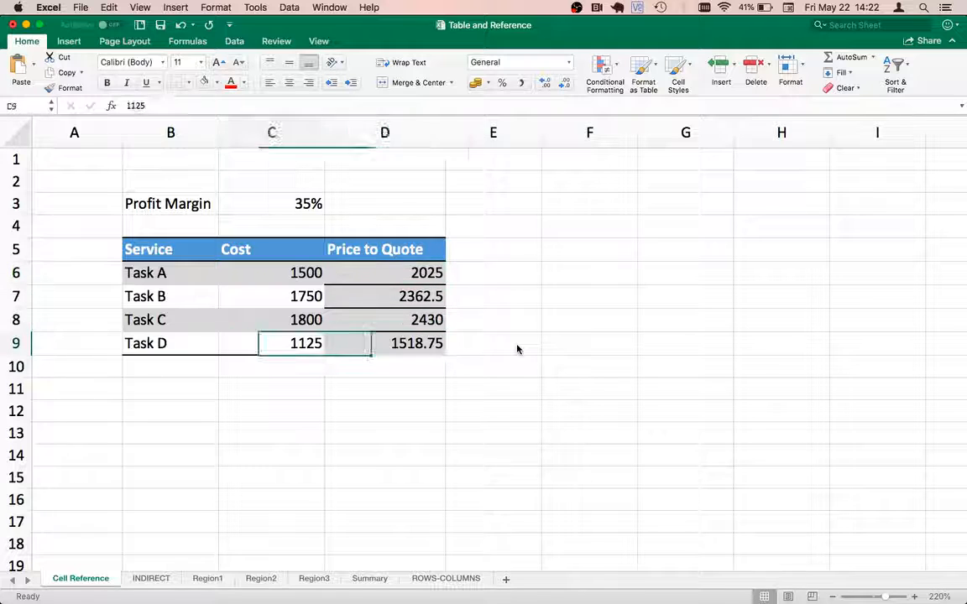
pyautogui.press('Left')
pyautogui.press('Down')
pyautogui.write('Ta')
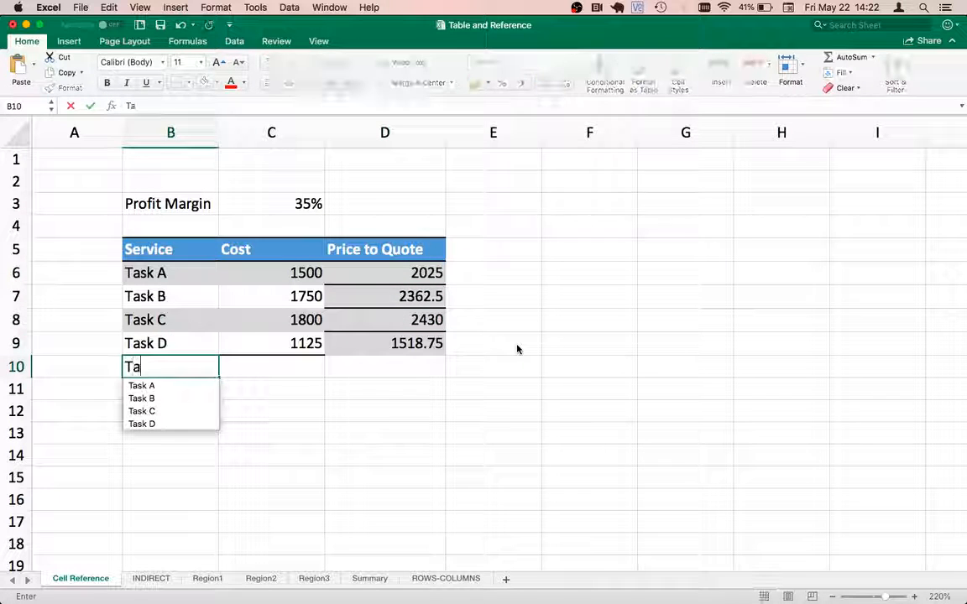
pyautogui.write('sk E')
pyautogui.press('Return')
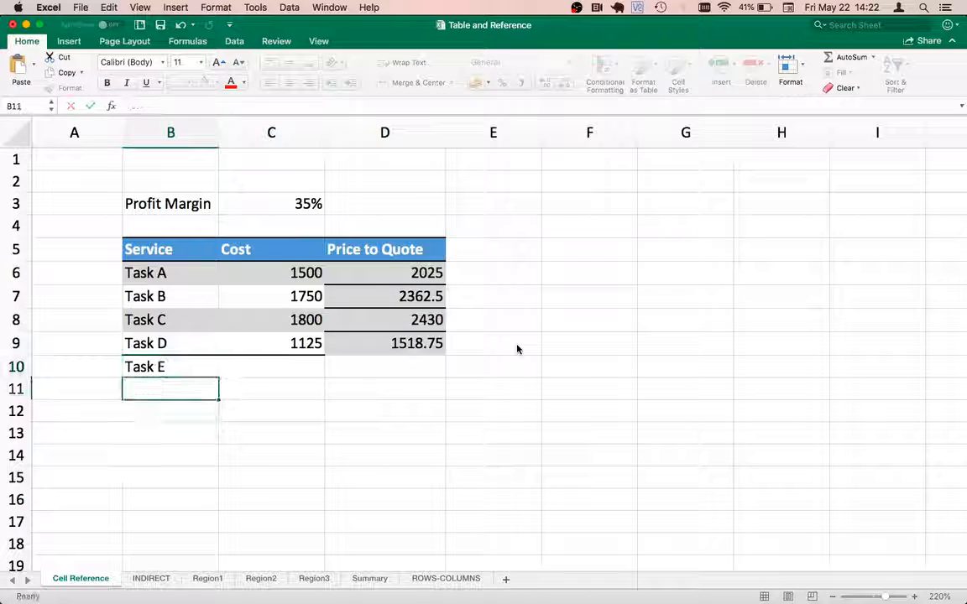
pyautogui.press('Up')
pyautogui.press('Right')
pyautogui.write('1500')
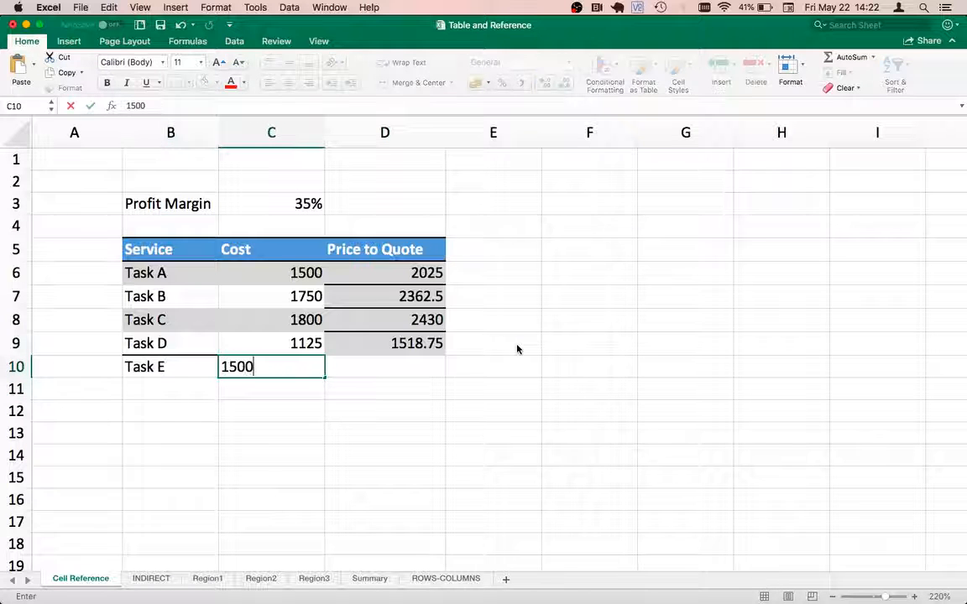
pyautogui.press('Return')
# Step: Copy the Price to Quote formula from the Task D row down to D10 for Task E
pyautogui.press('Up')
pyautogui.press('Right')
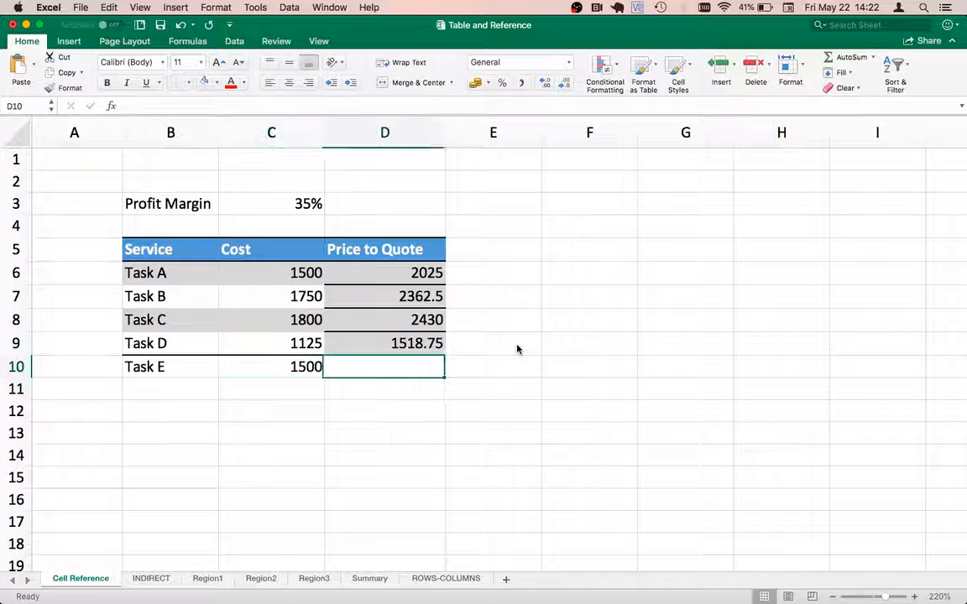
pyautogui.click(431, 344)
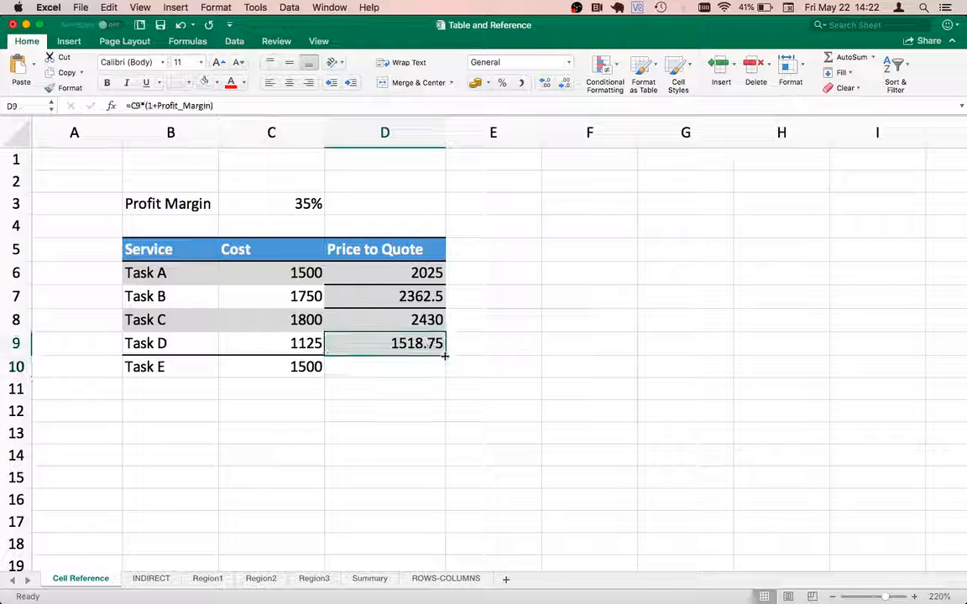
pyautogui.moveTo(443, 356); pyautogui.dragTo(432, 375)
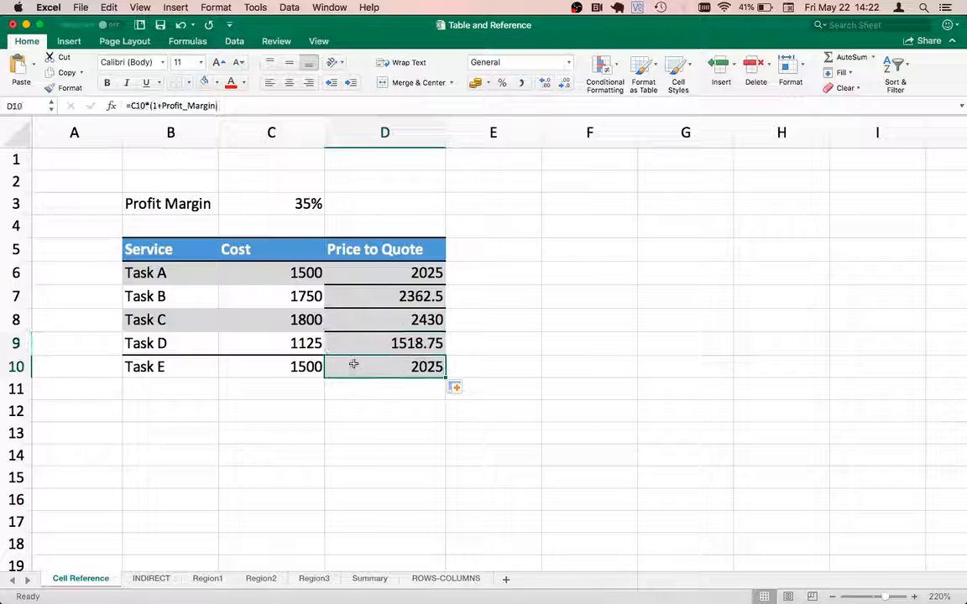
pyautogui.press('Left')
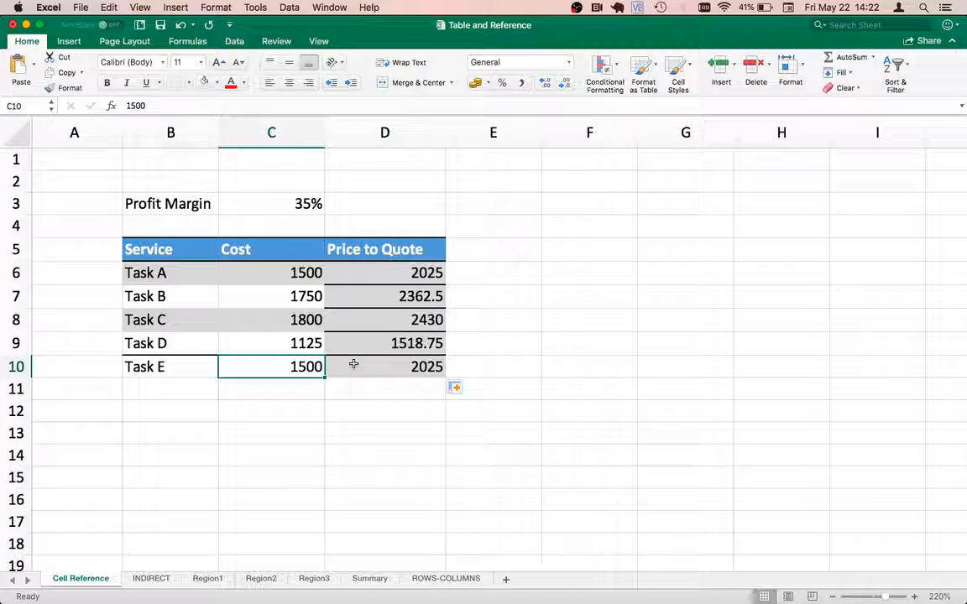
pyautogui.click(389, 371)
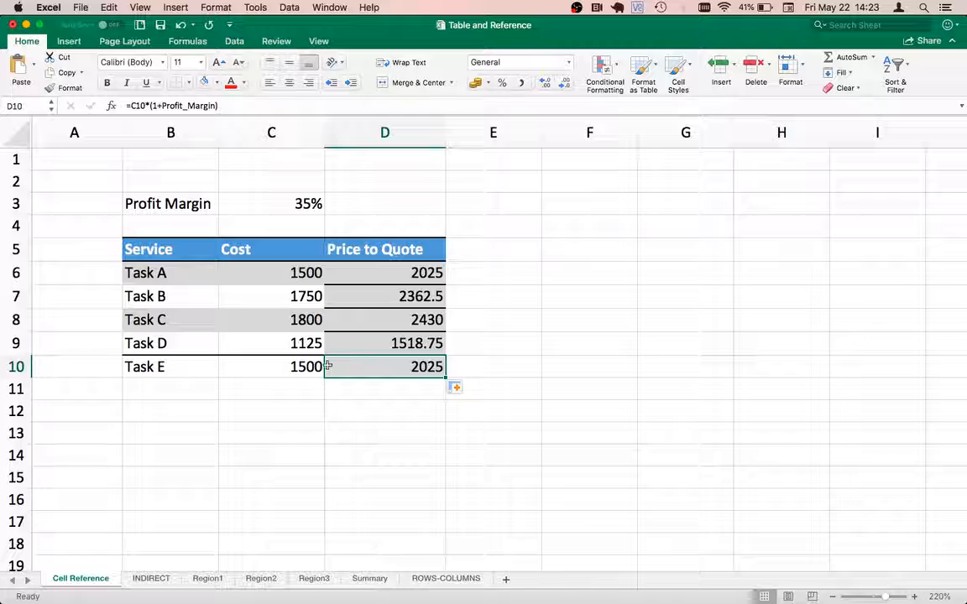
pyautogui.click(298, 367)
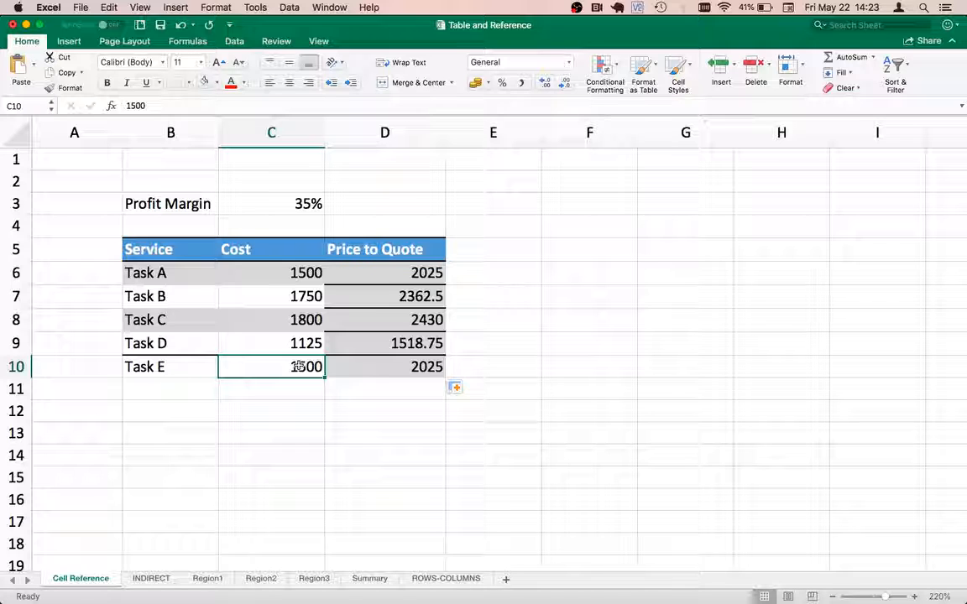
# Step: Convert the service data in B5:D10 into a table, using its first row as headers
pyautogui.press('Left')
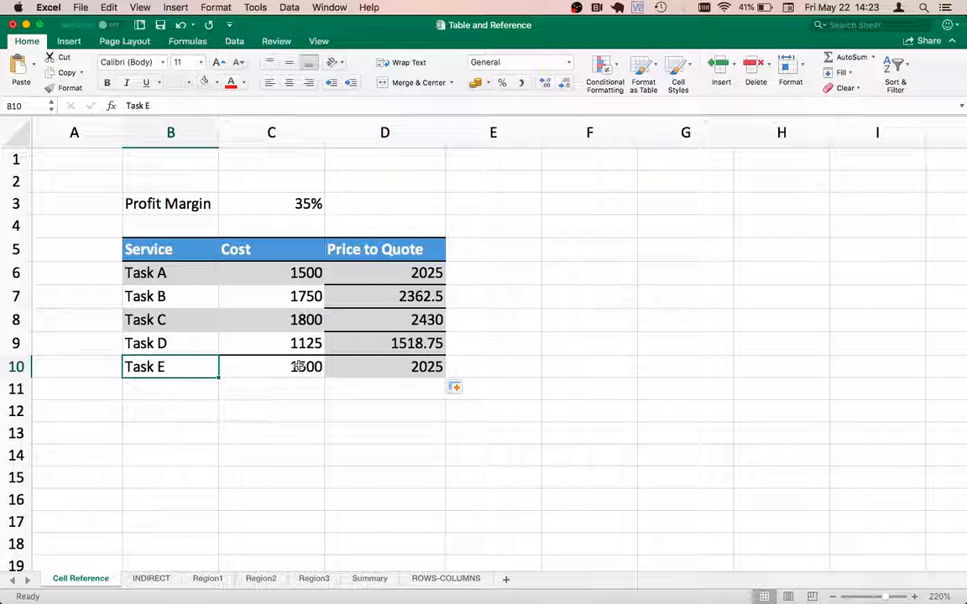
pyautogui.press('Up')
pyautogui.press('Up')
pyautogui.press('Up')
pyautogui.press('Up')
pyautogui.press('Up')
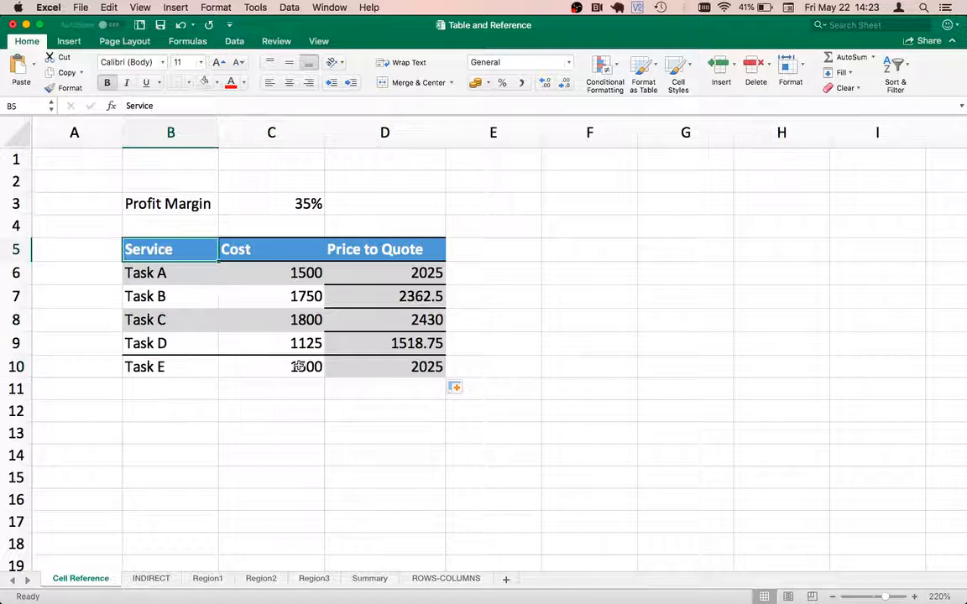
pyautogui.hotkey('shift', 'Down')
pyautogui.hotkey('shift', 'Down')
pyautogui.hotkey('shift', 'Down')
pyautogui.hotkey('shift', 'Down')
pyautogui.hotkey('shift', 'Down')
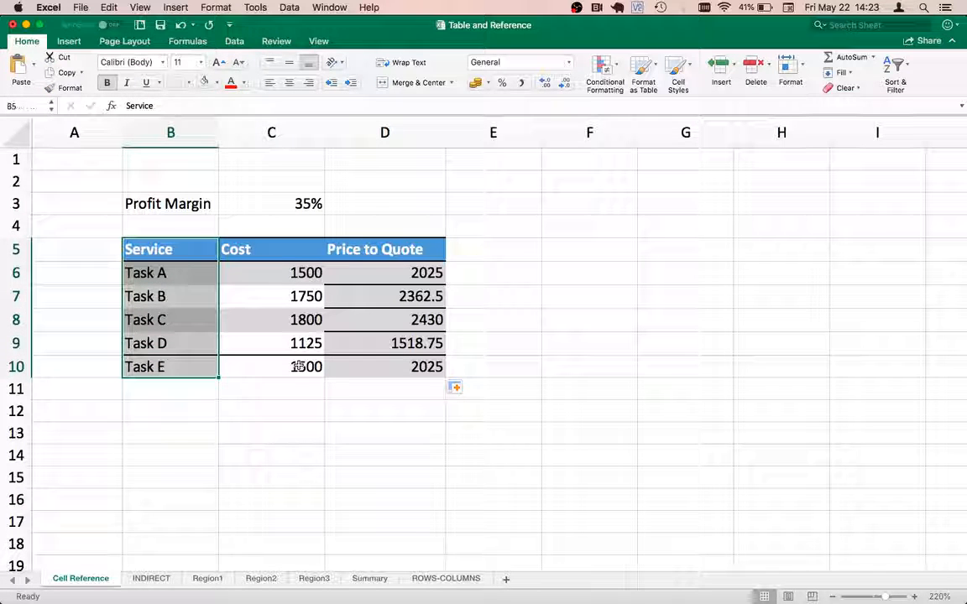
pyautogui.hotkey('shift', 'Right')
pyautogui.hotkey('shift', 'Right')
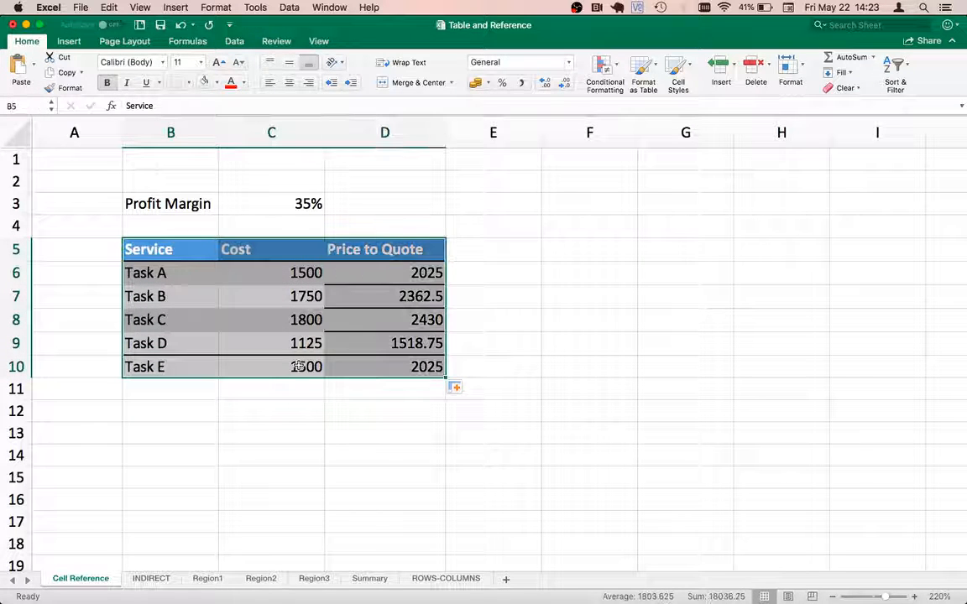
pyautogui.click(70, 41)
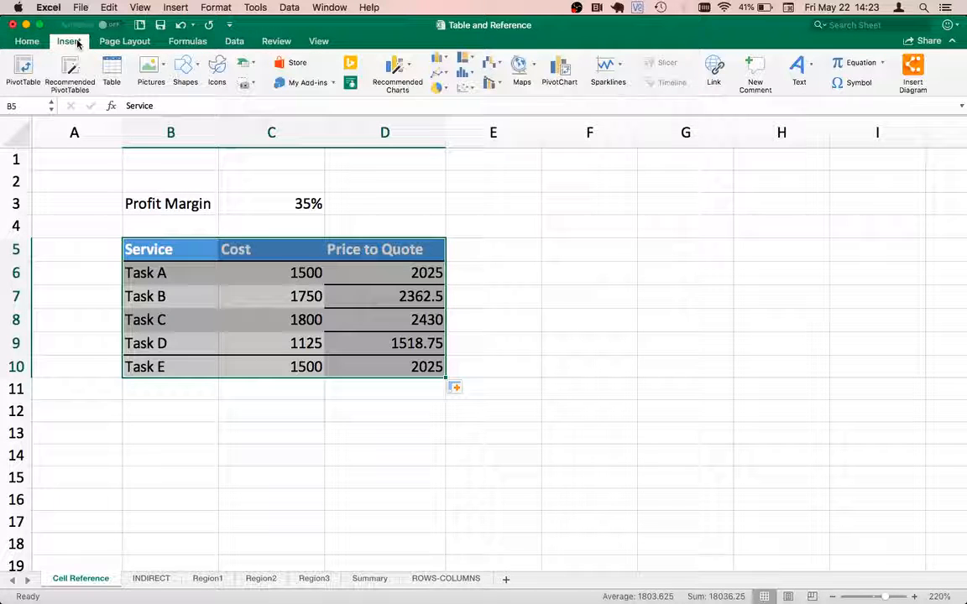
pyautogui.click(111, 70)
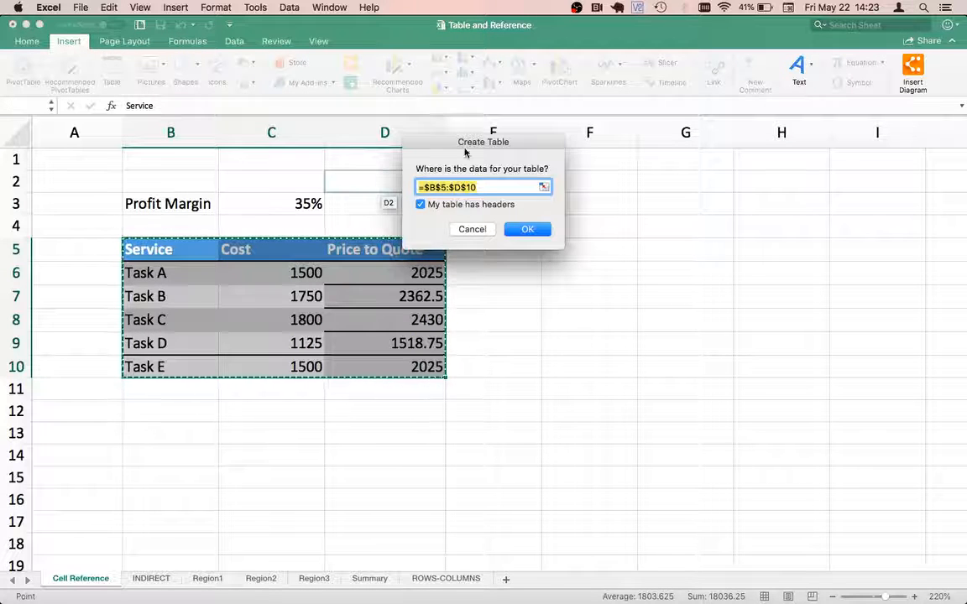
pyautogui.moveTo(464, 152); pyautogui.dragTo(532, 274)
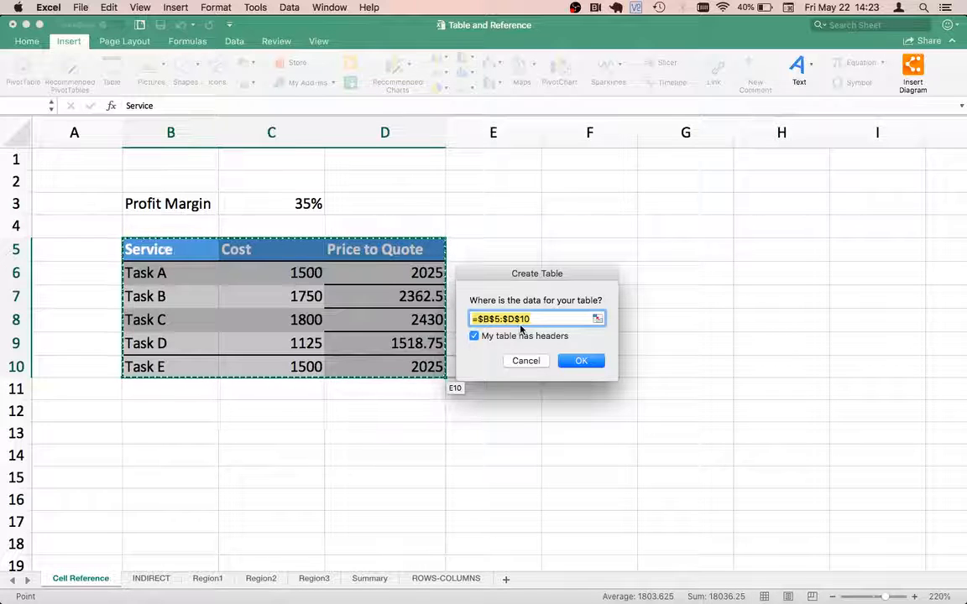
pyautogui.click(582, 361)
# Step: View the sort and filter options of the Service column, leaving them as they are
pyautogui.click(261, 331)
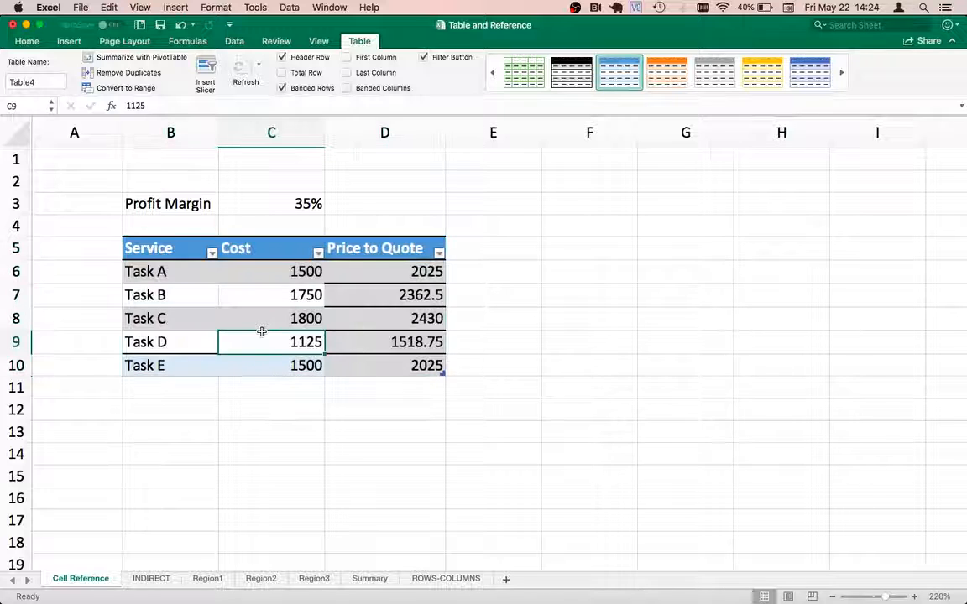
pyautogui.click(212, 254)
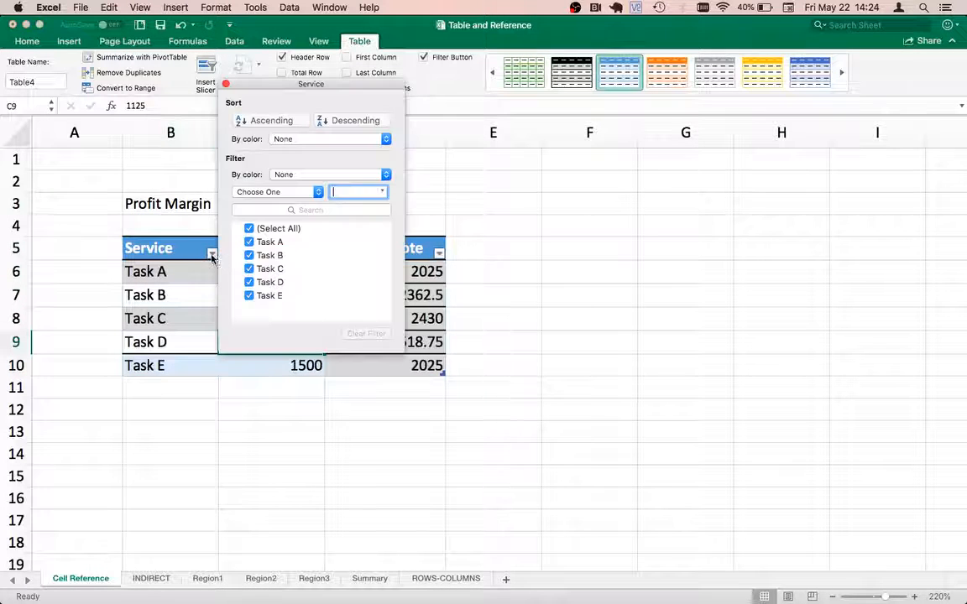
pyautogui.click(154, 277)
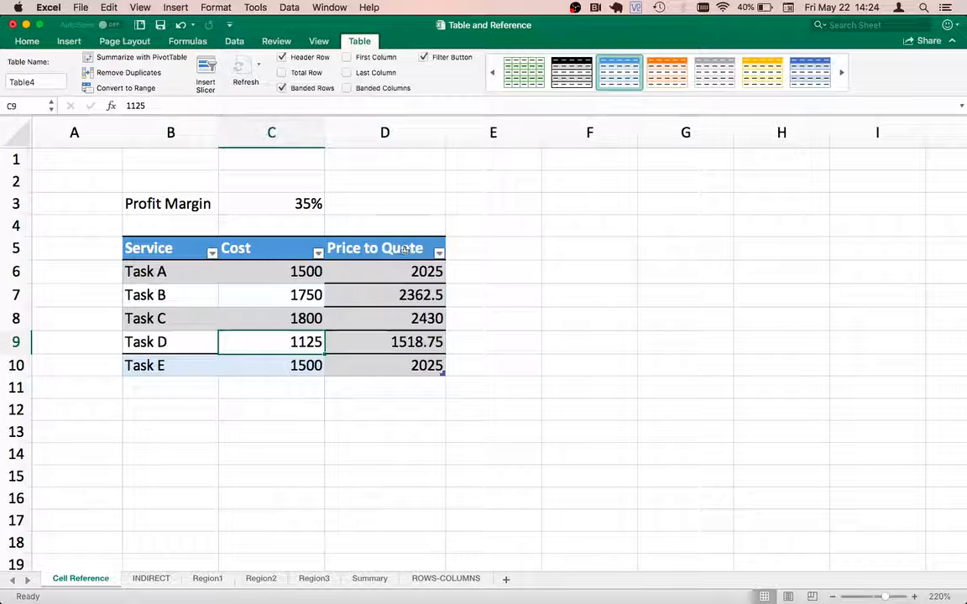
pyautogui.click(205, 362)
pyautogui.press('Tab')
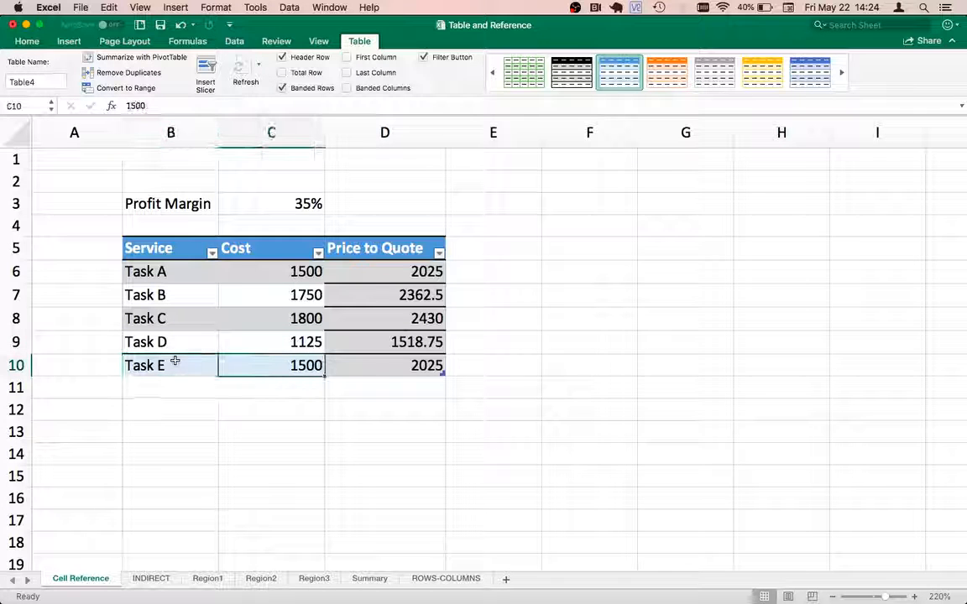
pyautogui.press('Tab')
pyautogui.hotkey('shift', 'Tab')
# Step: Remove the manual borders and set No Fill on the whole table range B5:D10
pyautogui.hotkey('shift', 'Tab')
pyautogui.press('Tab')
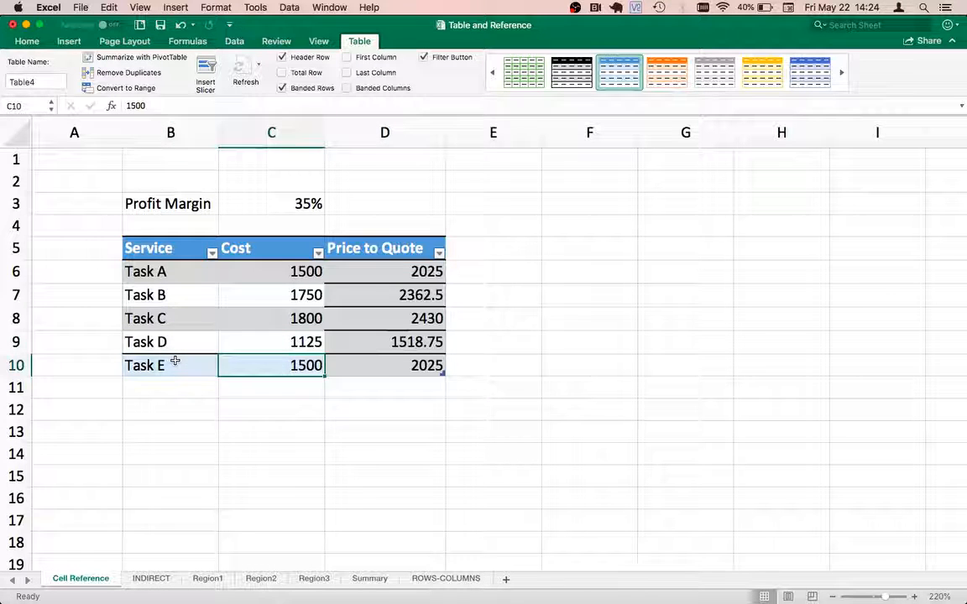
pyautogui.hotkey('shift', 'Tab')
pyautogui.press('Left')
pyautogui.press('Up')
pyautogui.press('Up')
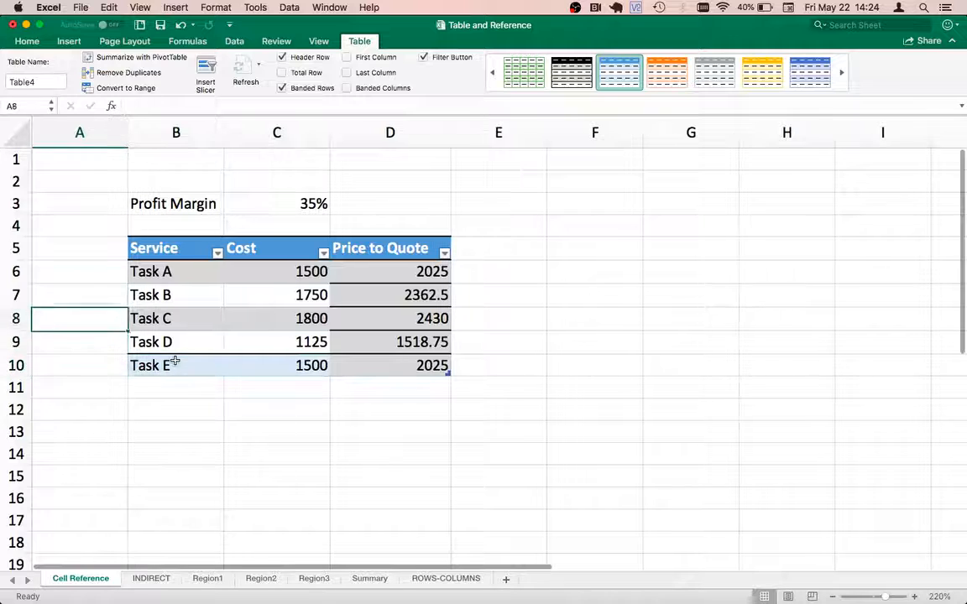
pyautogui.press('Up')
pyautogui.press('Up')
pyautogui.press('Up')
pyautogui.press('Right')
pyautogui.hotkey('shift', 'Down')
pyautogui.hotkey('shift', 'Down')
pyautogui.hotkey('shift', 'Down')
pyautogui.hotkey('shift', 'Down')
pyautogui.hotkey('shift', 'Down')
pyautogui.hotkey('shift', 'Right')
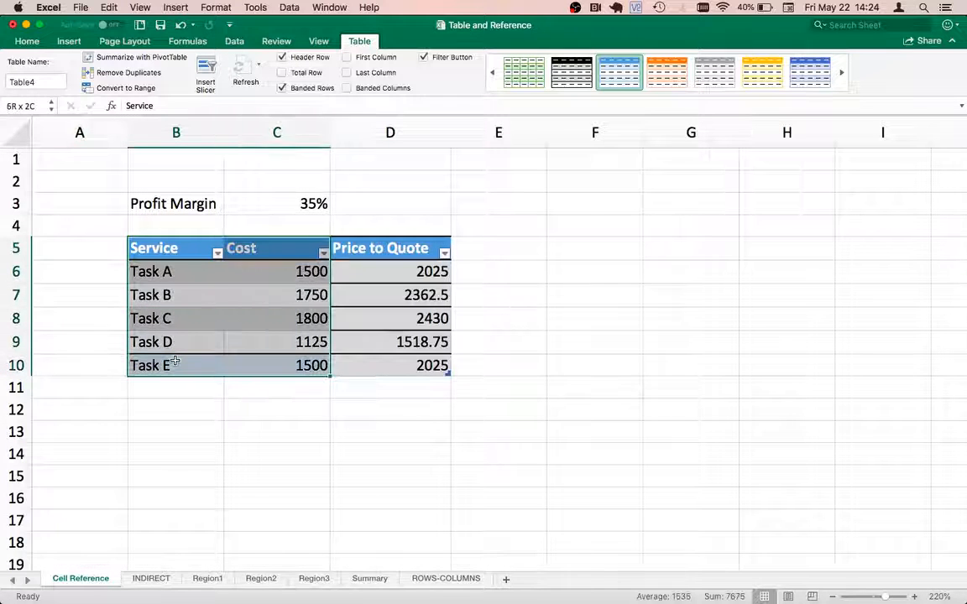
pyautogui.hotkey('shift', 'Right')
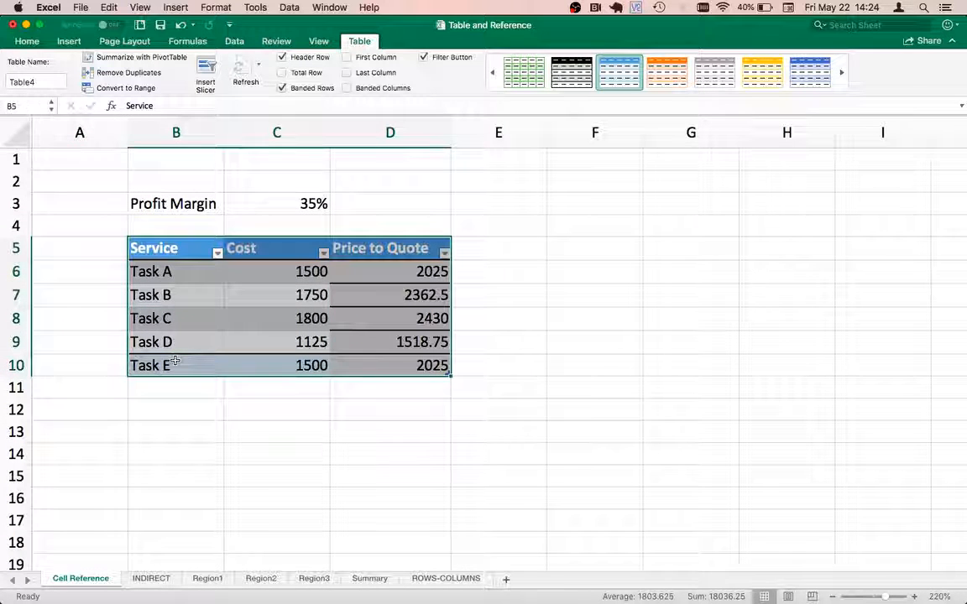
pyautogui.click(35, 42)
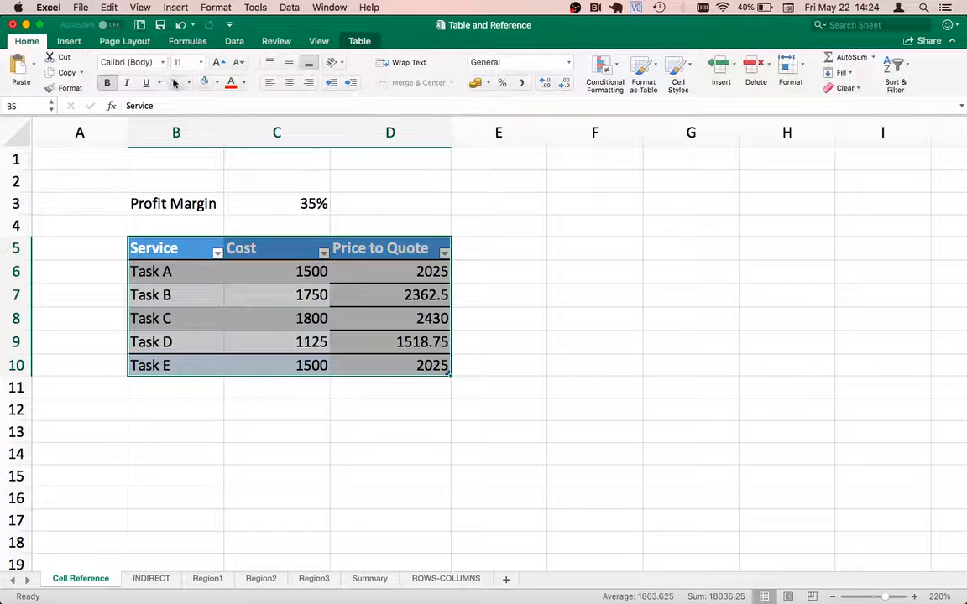
pyautogui.click(215, 83)
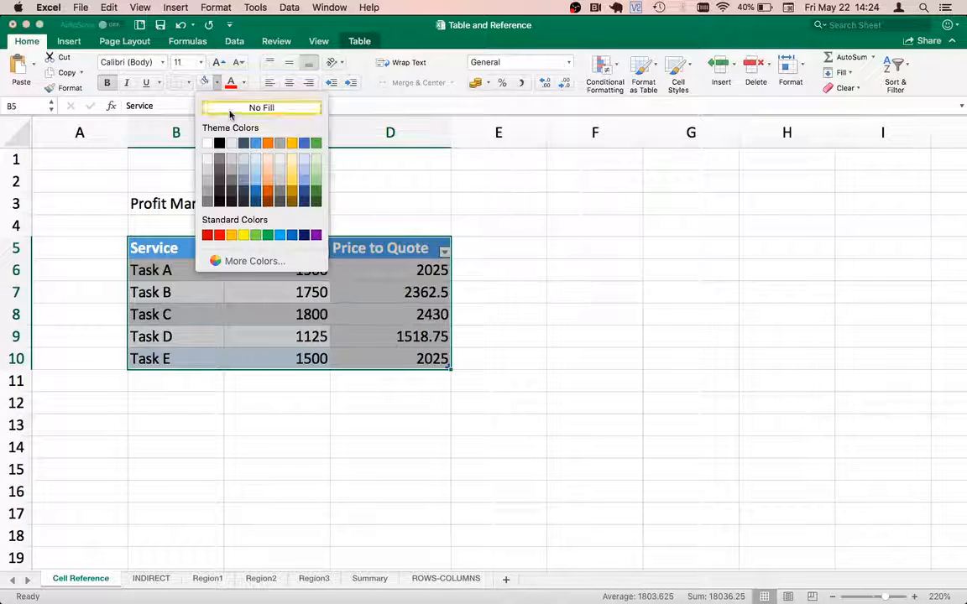
pyautogui.click(229, 110)
pyautogui.click(215, 313)
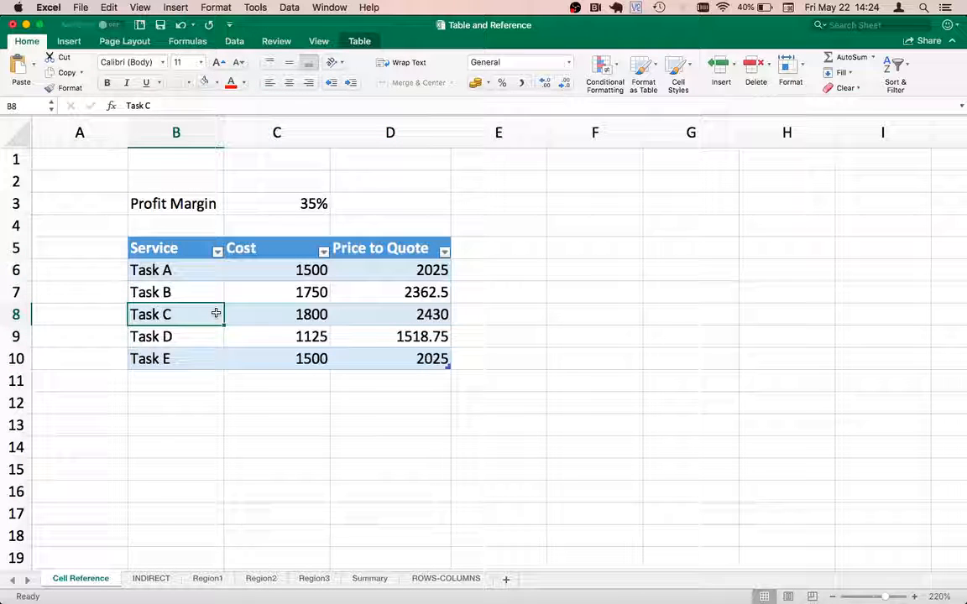
# Step: Browse the Format as Table style gallery for the range B5:D10 without applying another style
pyautogui.press('Up')
pyautogui.press('Up')
pyautogui.press('Up')
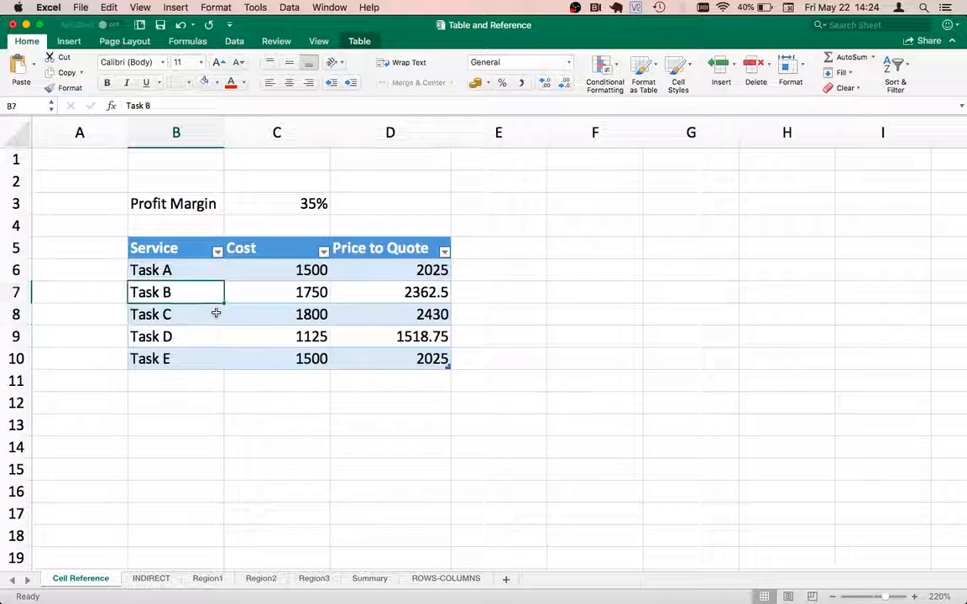
pyautogui.hotkey('shift', 'Down')
pyautogui.hotkey('shift', 'Down')
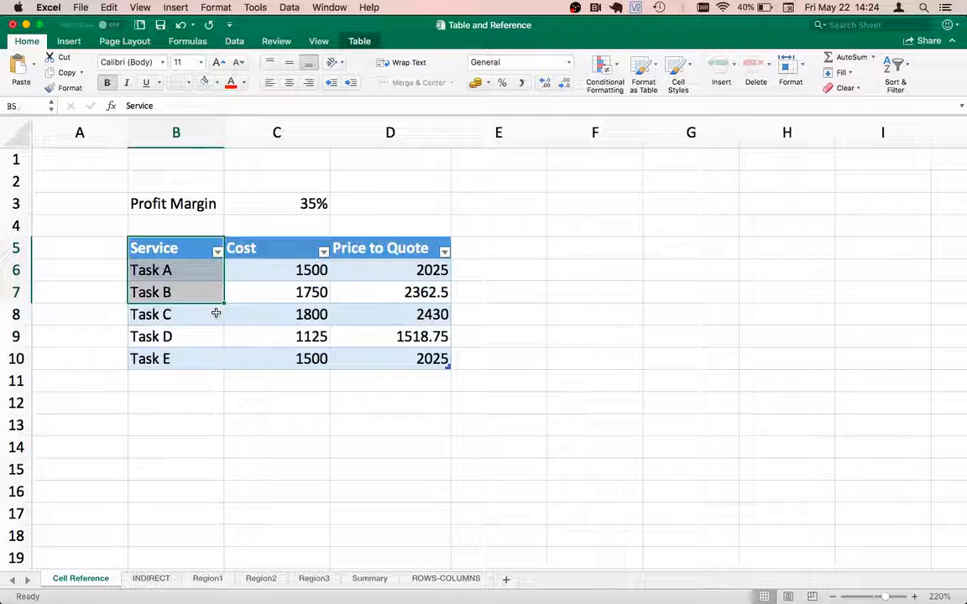
pyautogui.hotkey('shift', 'Down')
pyautogui.hotkey('shift', 'Down')
pyautogui.hotkey('shift', 'Down')
pyautogui.hotkey('shift', 'Right')
pyautogui.hotkey('shift', 'Right')
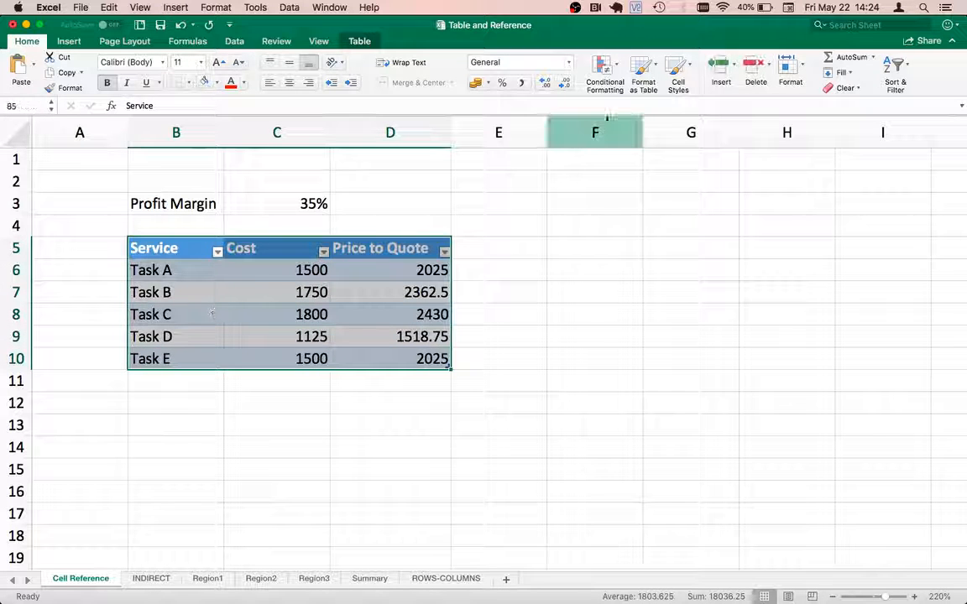
pyautogui.click(648, 70)
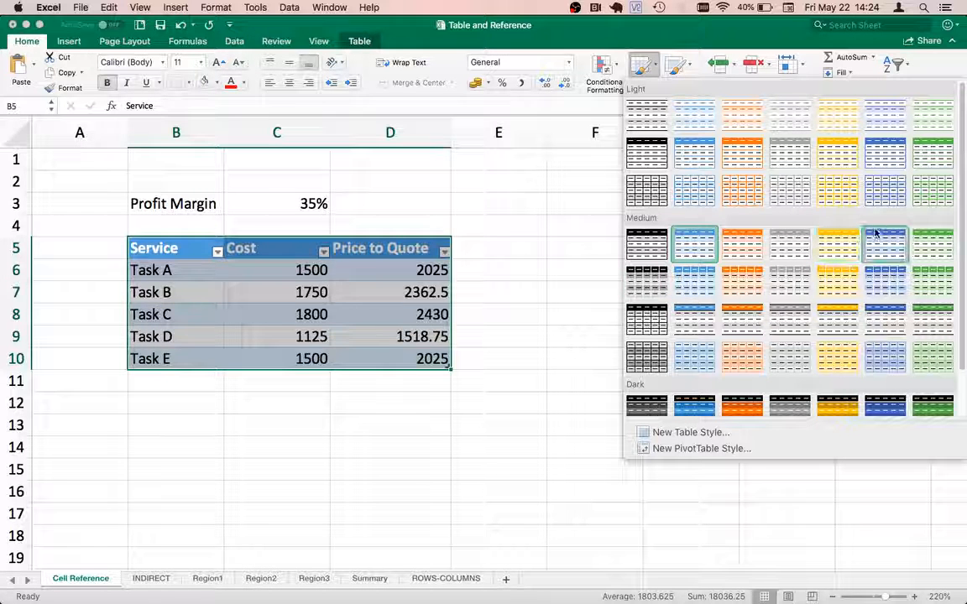
pyautogui.click(522, 300)
pyautogui.click(505, 306)
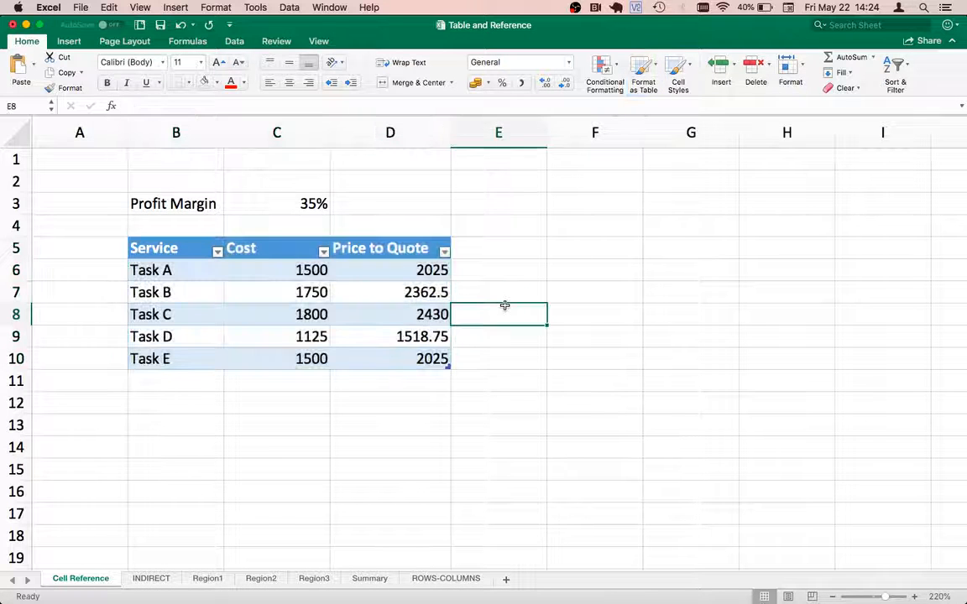
# Step: Add Task F as a new service in B11, directly below the table
pyautogui.press('Left')
pyautogui.press('Left')
pyautogui.press('Left')
pyautogui.press('Down')
pyautogui.press('Down')
pyautogui.press('Down')
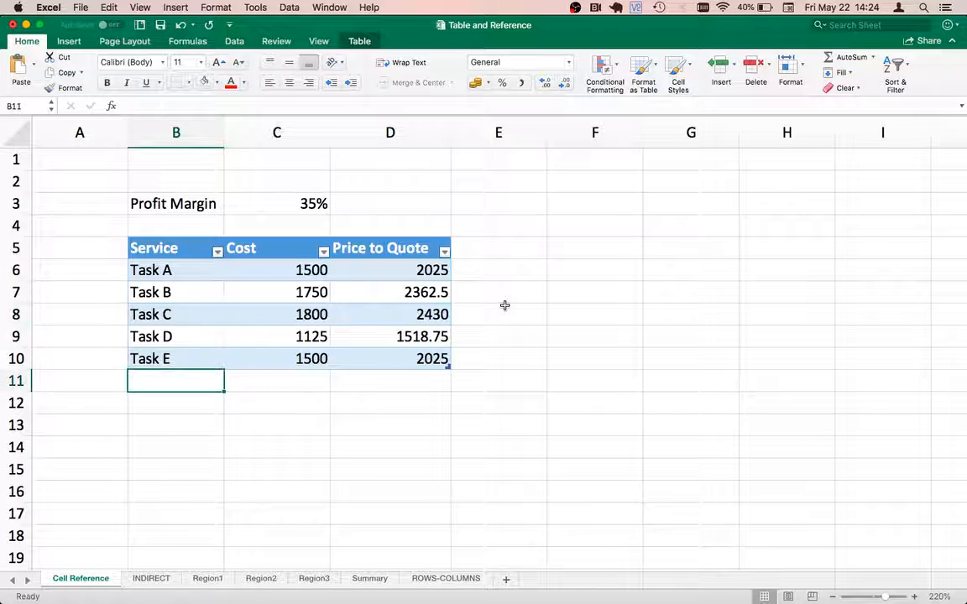
pyautogui.write('Tas')
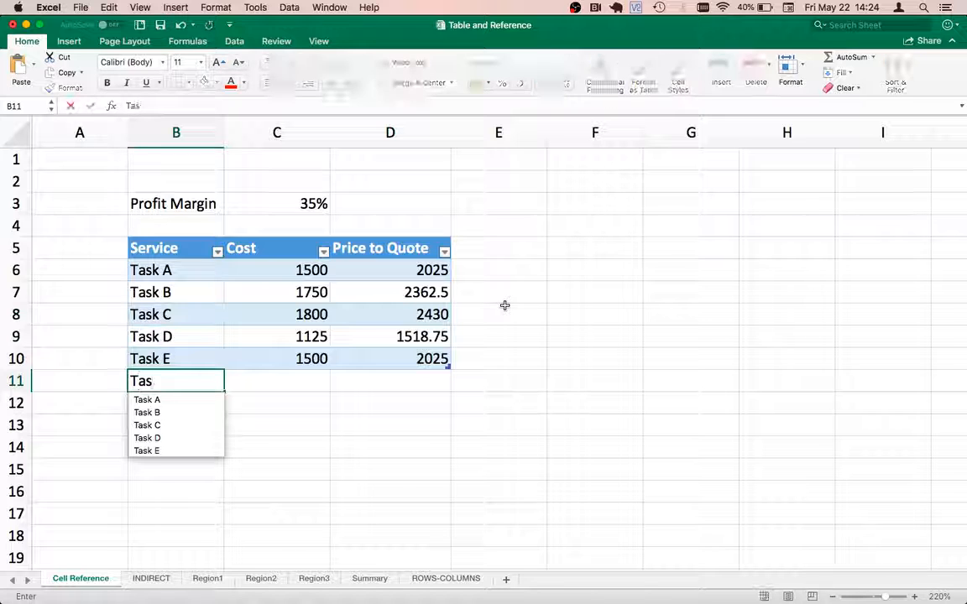
pyautogui.write('k F')
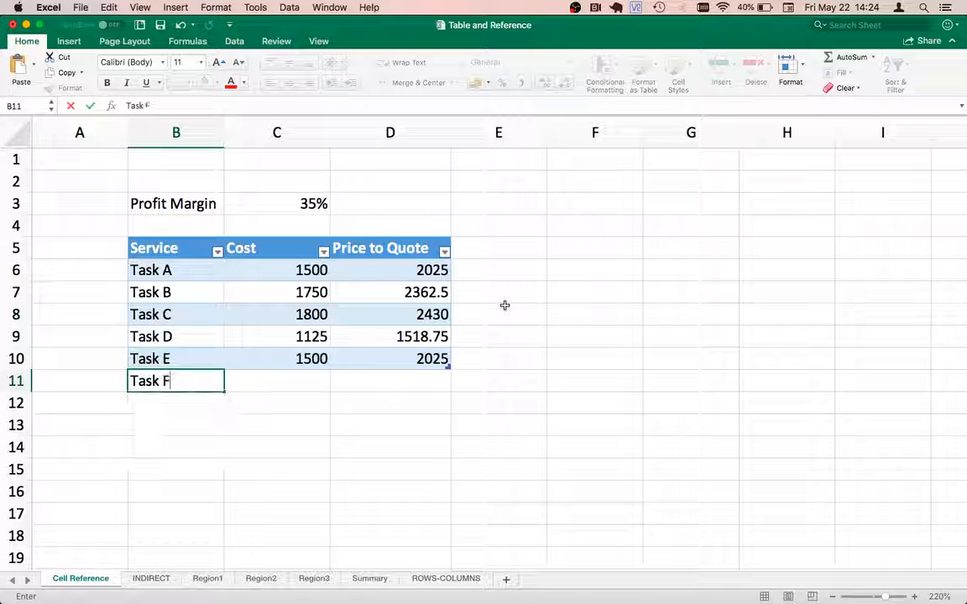
pyautogui.press('Return')
# Step: Check the Price to Quote formula in D11 and enter a cost of 1400 for Task F
pyautogui.press('Up')
pyautogui.press('Right')
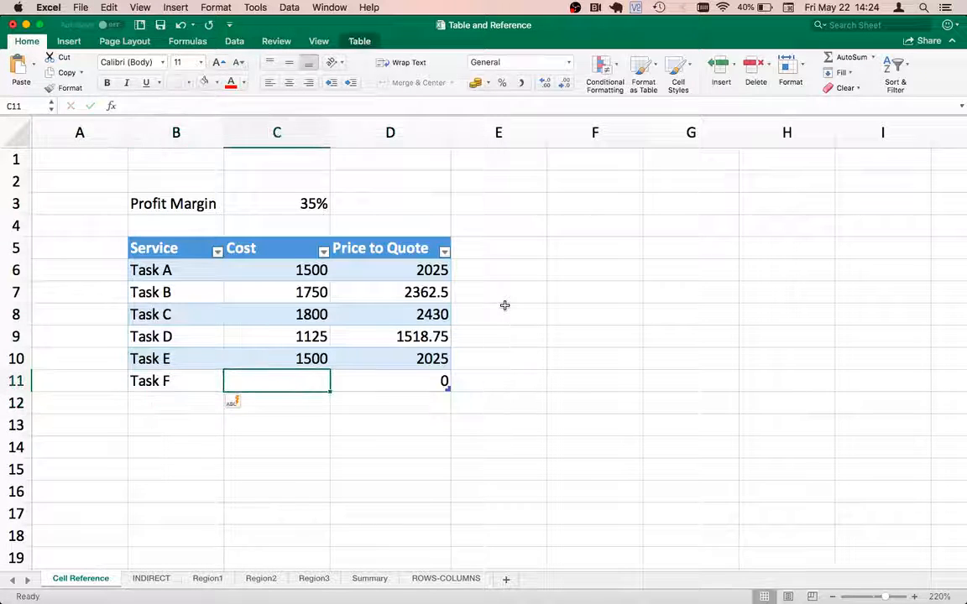
pyautogui.press('Right')
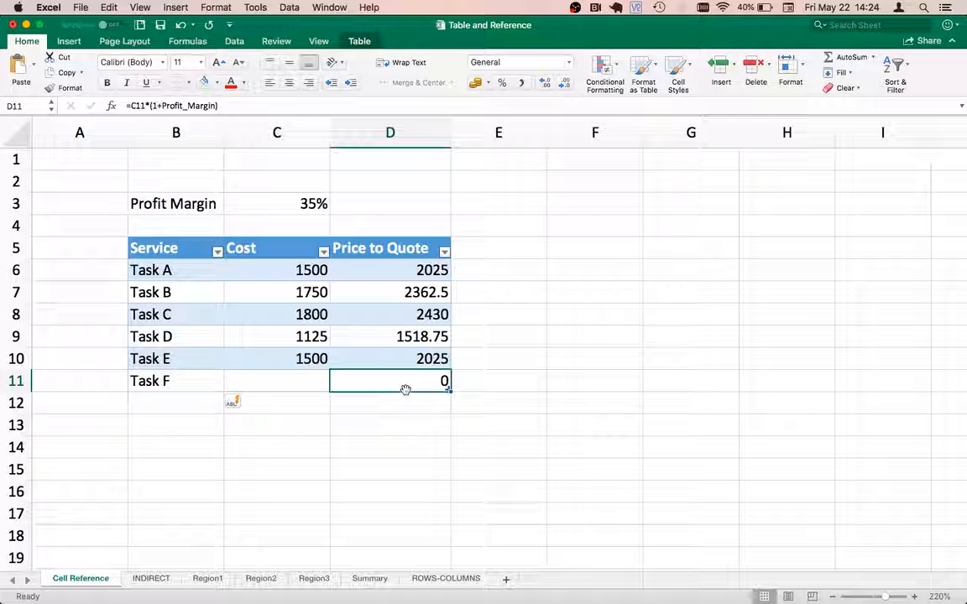
pyautogui.press('Left')
pyautogui.press('Right')
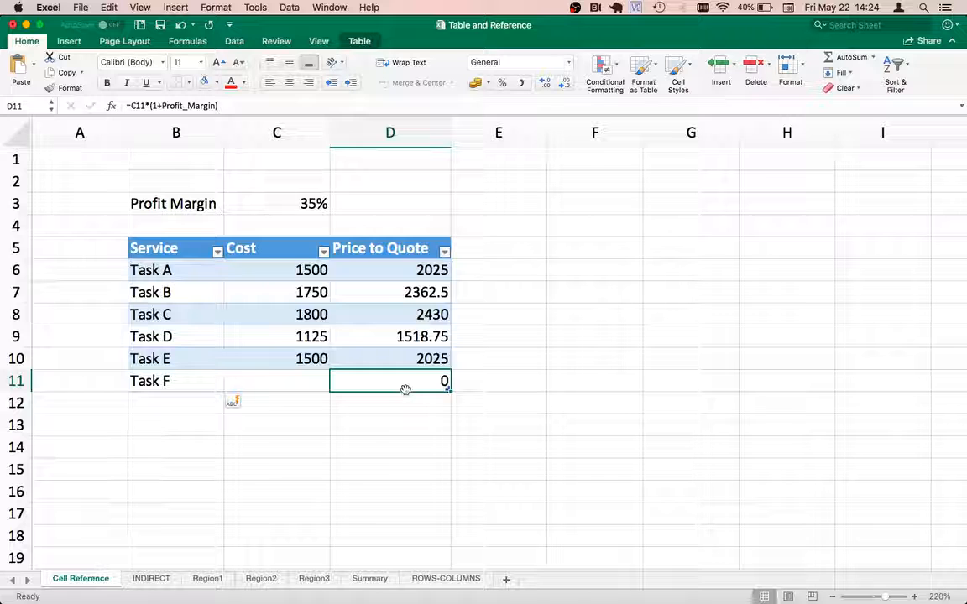
pyautogui.press('Left')
pyautogui.write('14')
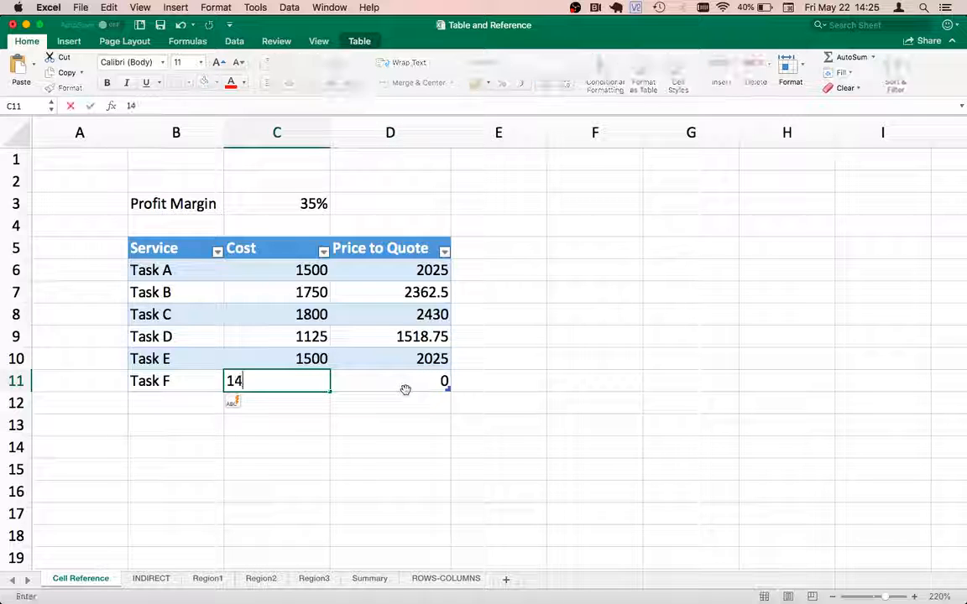
pyautogui.write('00')
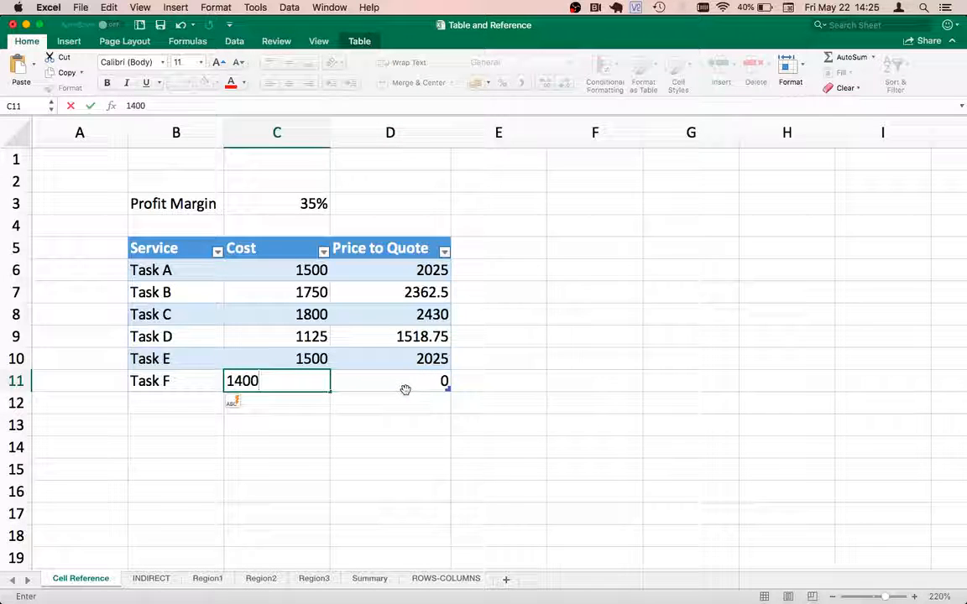
pyautogui.press('Return')
pyautogui.press('Up')
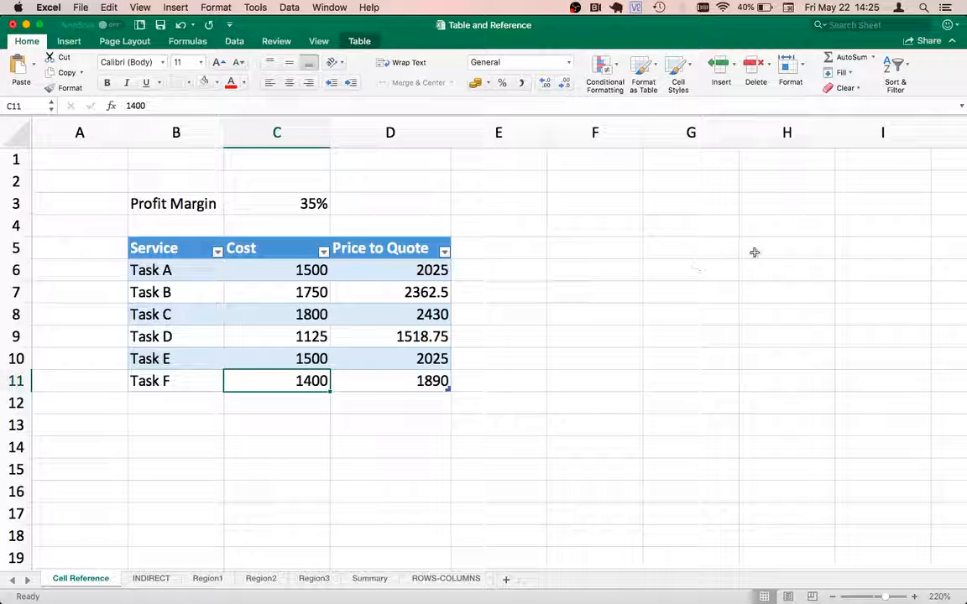
pyautogui.click(403, 383)
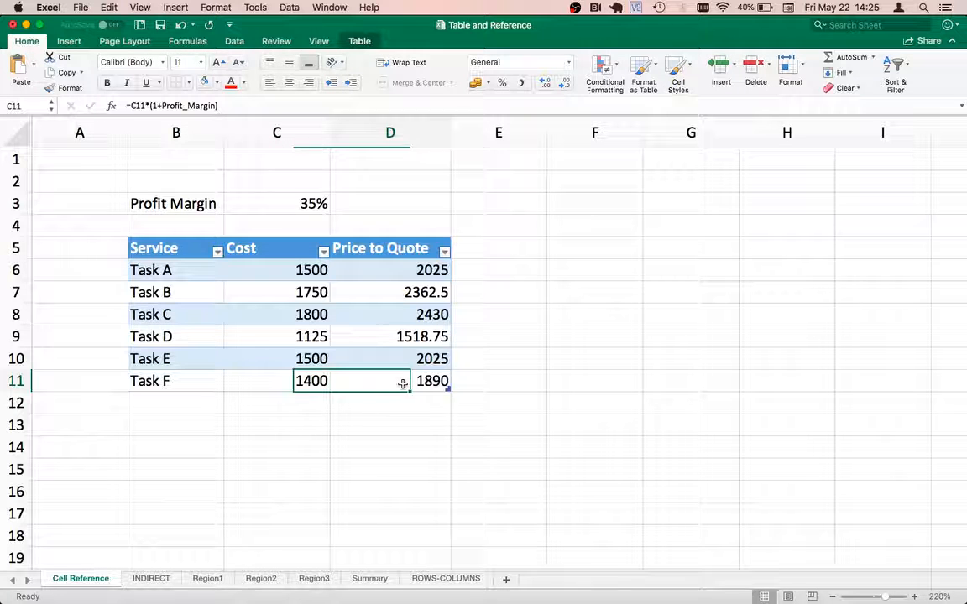
pyautogui.click(311, 382)
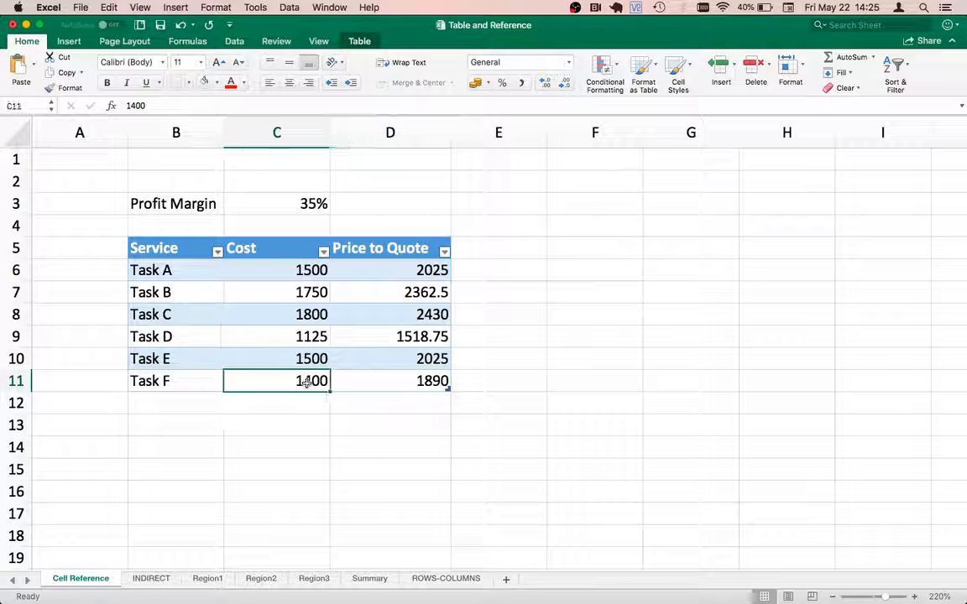
# Step: Add Task G with a cost of 1400 in row 12, directly below Task F
pyautogui.press('Left')
pyautogui.press('Down')
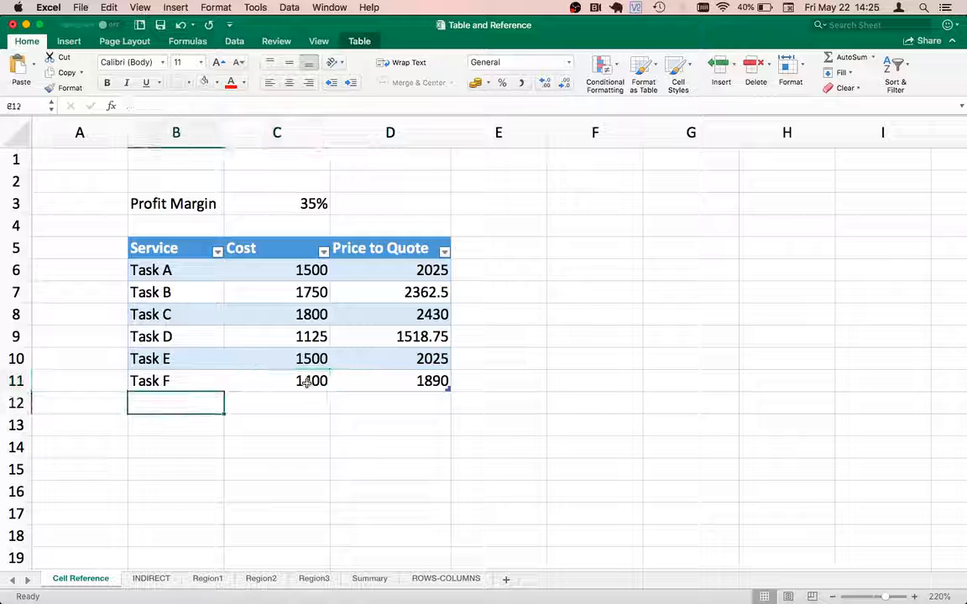
pyautogui.write('Task ')
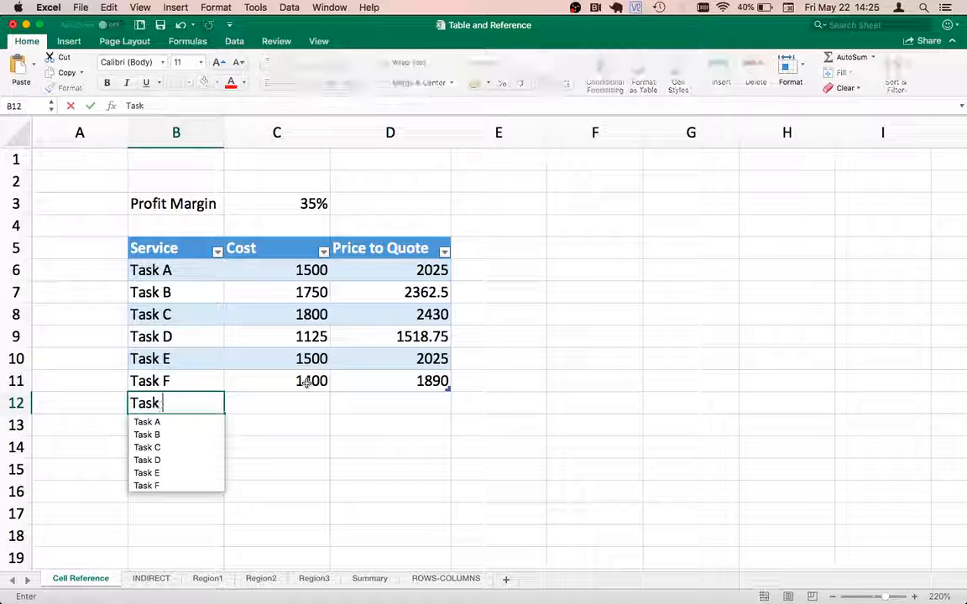
pyautogui.write('G')
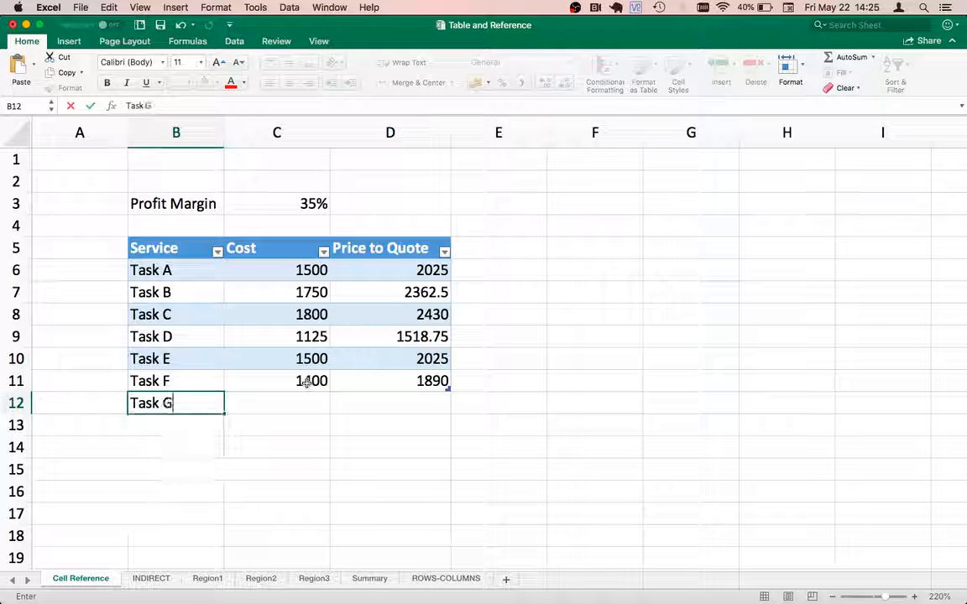
pyautogui.press('Return')
pyautogui.press('Up')
pyautogui.press('Right')
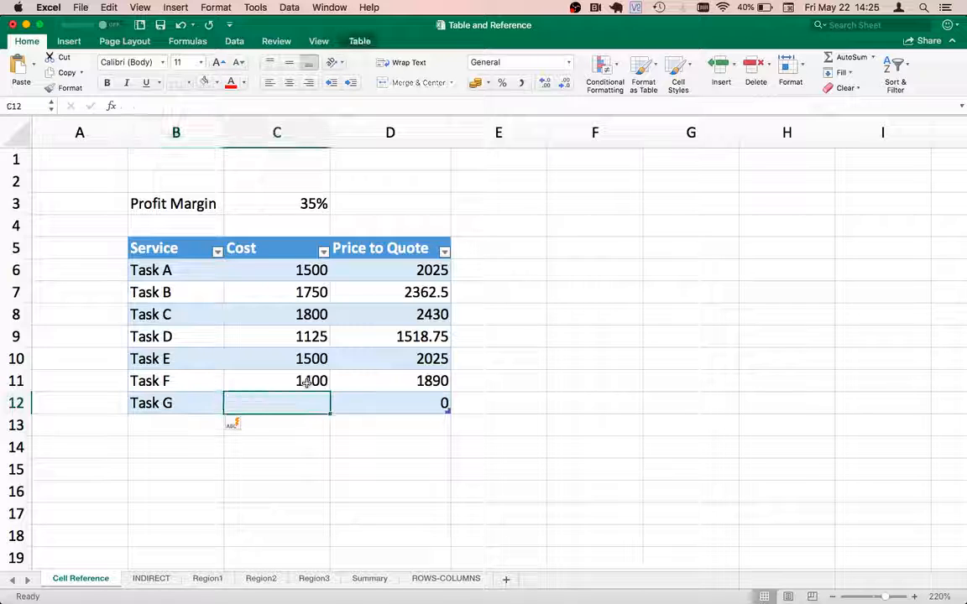
pyautogui.write('1400')
pyautogui.press('Return')
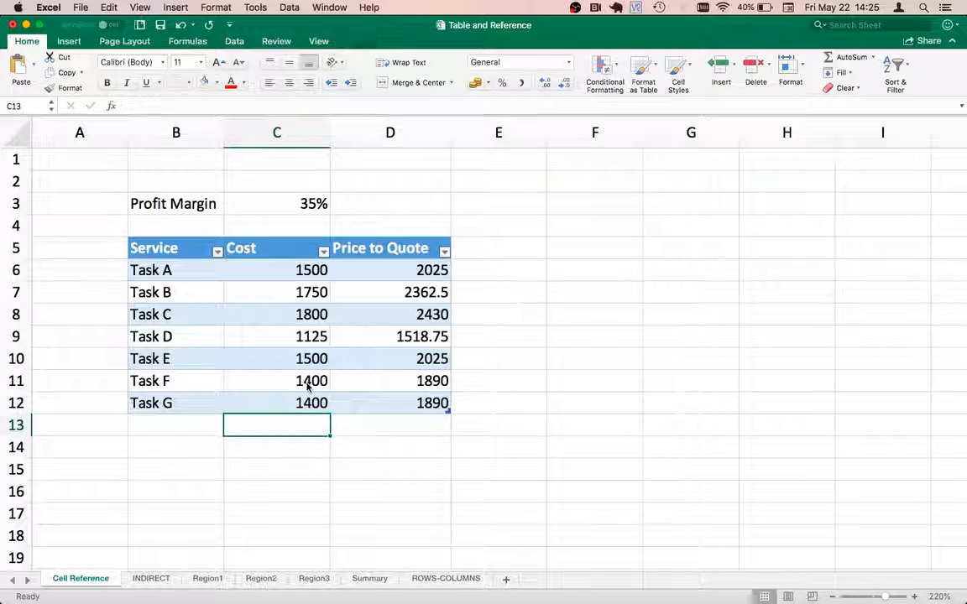
# Step: Review the service, cost and price cells of the Task G row
pyautogui.click(181, 402)
pyautogui.click(289, 400)
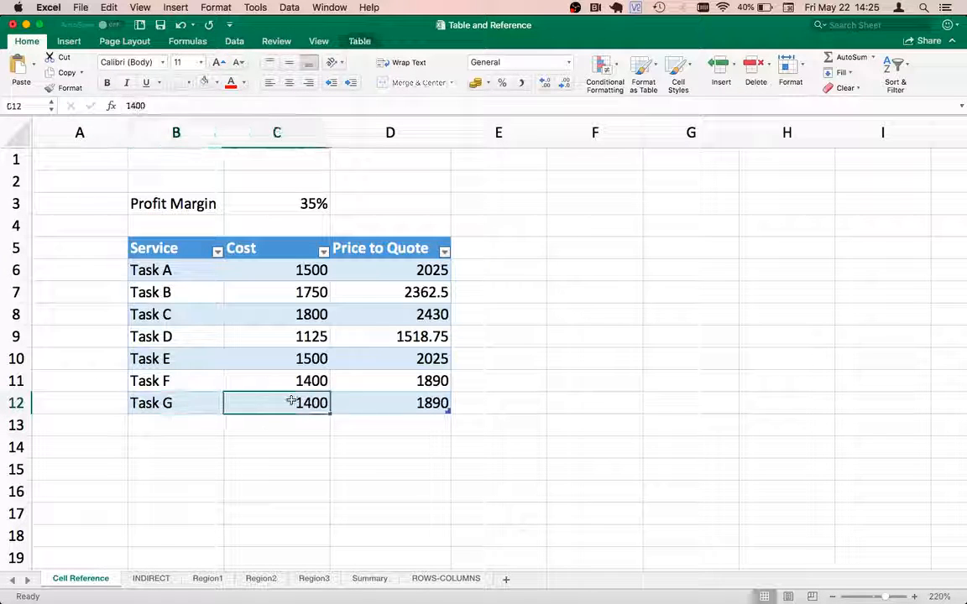
pyautogui.press('Right')
pyautogui.press('Left')
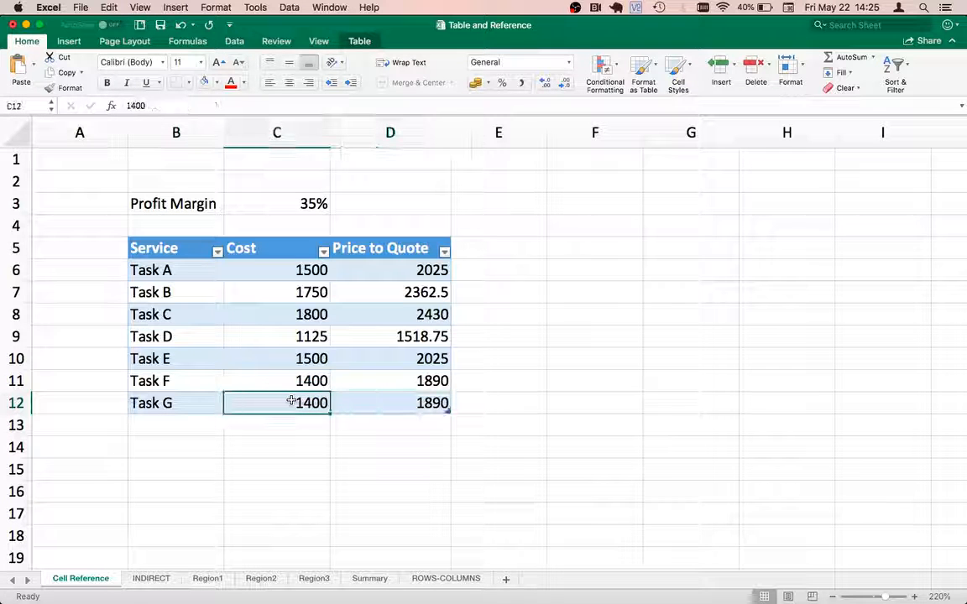
# Step: With the whole table B5:D12 selected, examine Table4's name and cell range in the Define Name dialog, leaving them unchanged
pyautogui.press('Up')
pyautogui.press('Up')
pyautogui.press('Up')
pyautogui.press('Up')
pyautogui.press('Up')
pyautogui.press('Up')
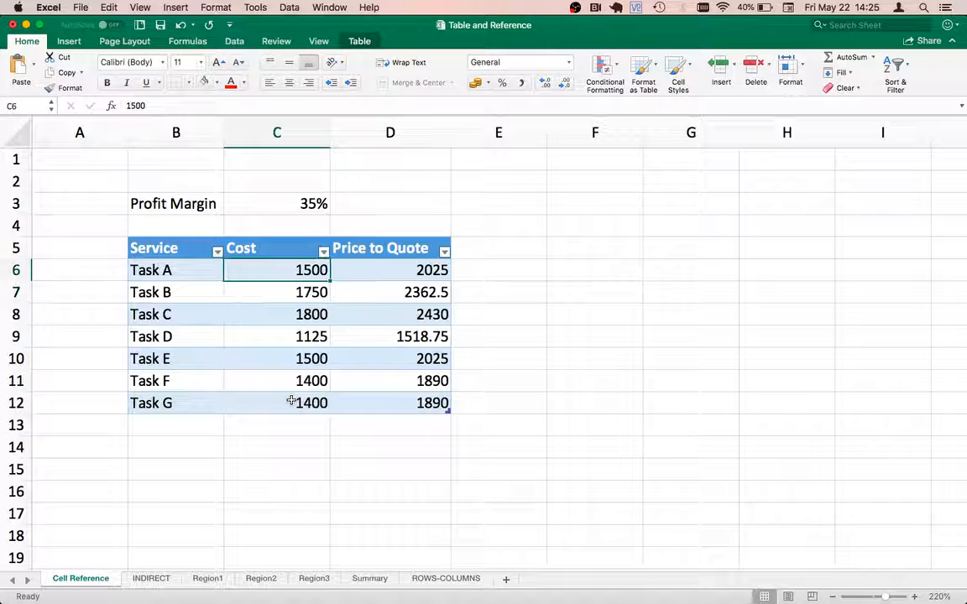
pyautogui.press('Left')
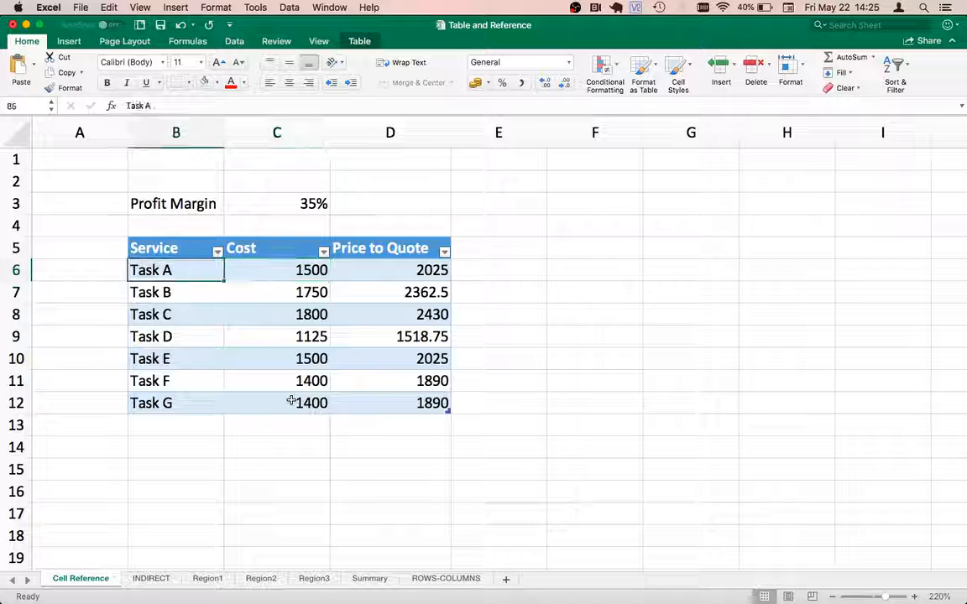
pyautogui.press('Up')
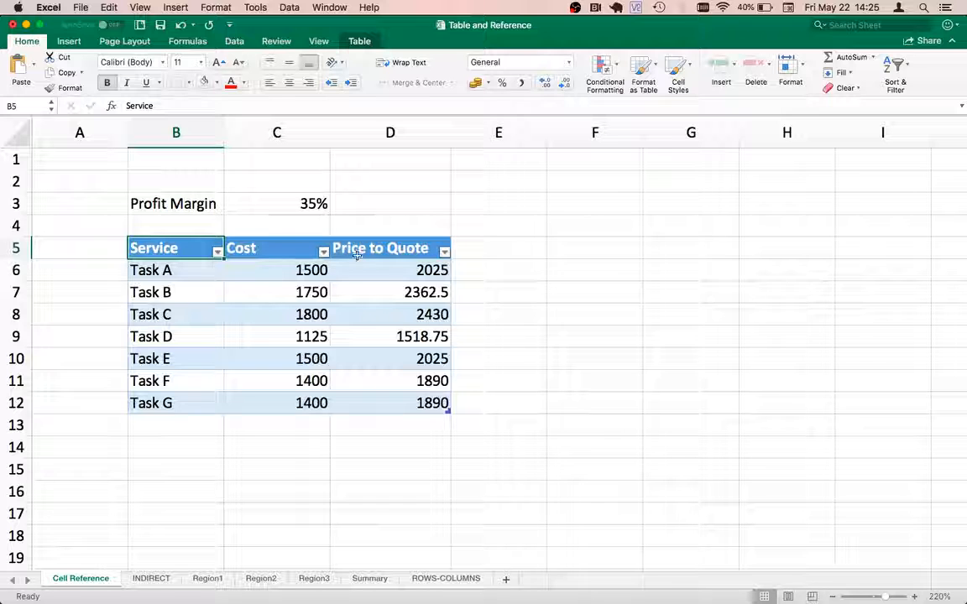
pyautogui.press('super+a')
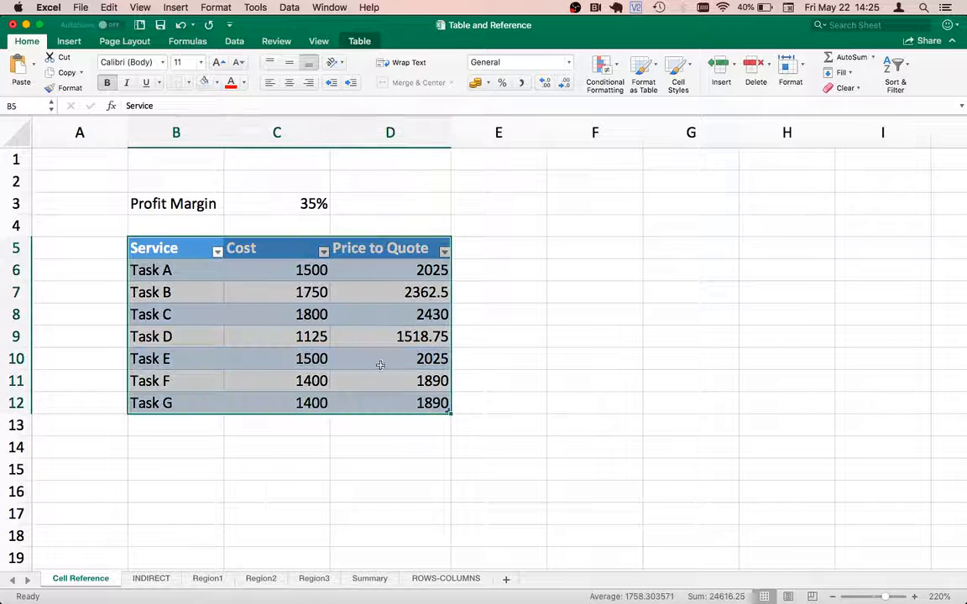
pyautogui.click(186, 42)
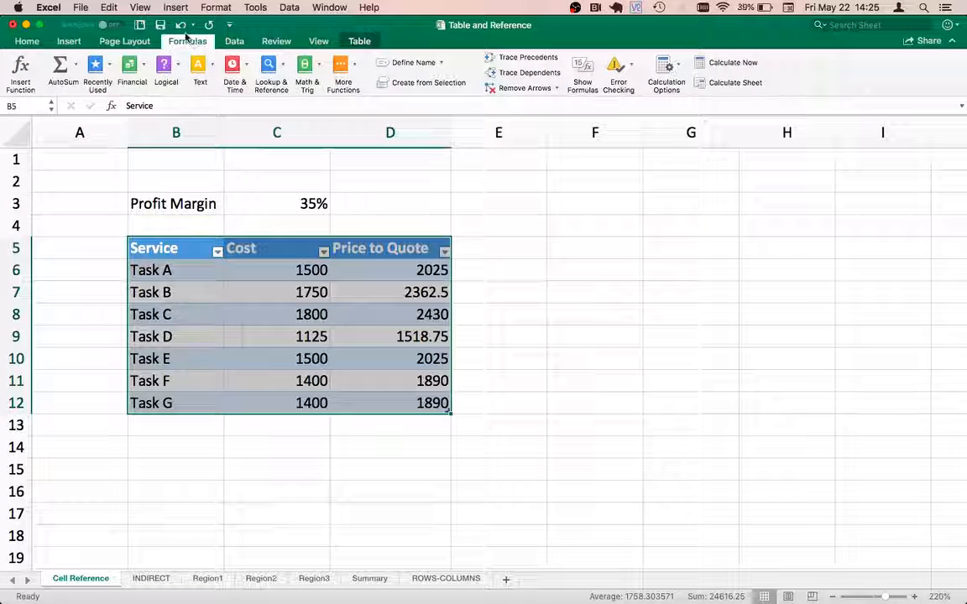
pyautogui.click(401, 64)
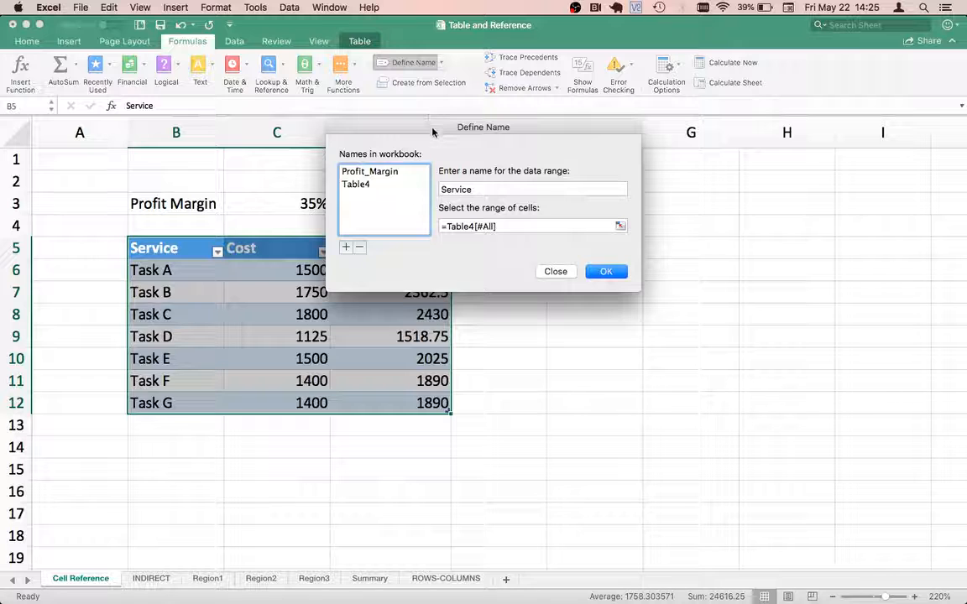
pyautogui.moveTo(432, 132); pyautogui.dragTo(508, 216)
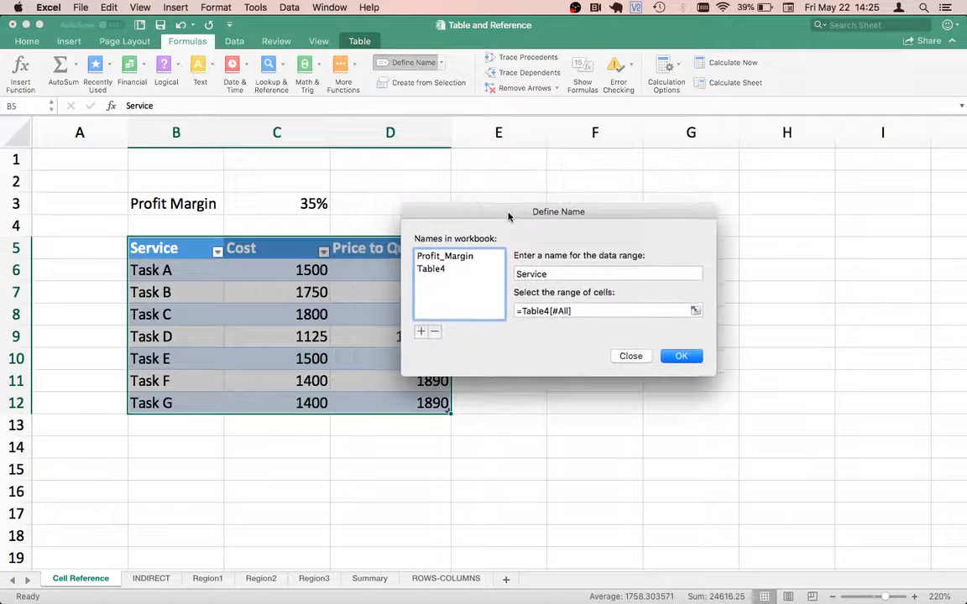
pyautogui.click(433, 270)
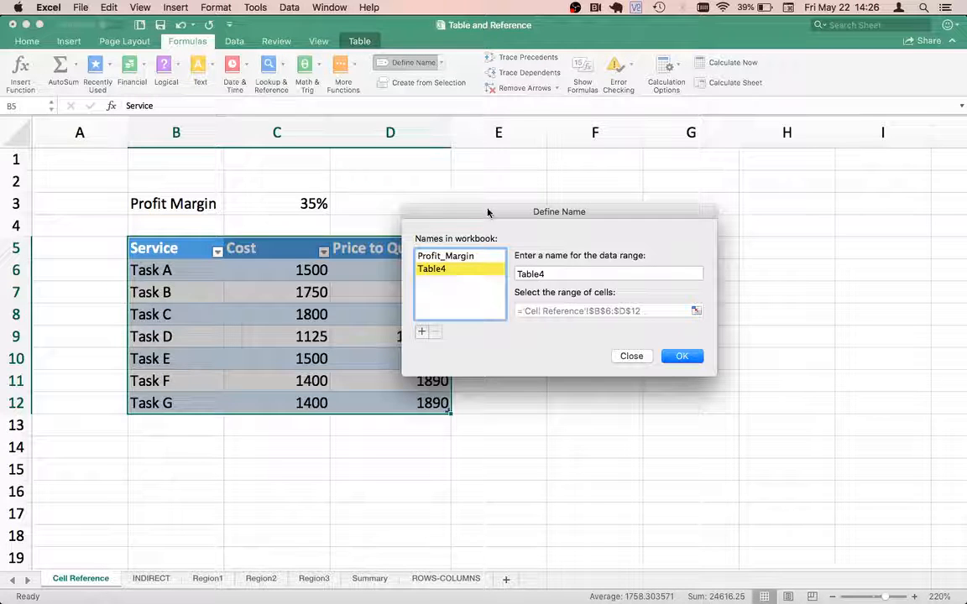
pyautogui.moveTo(489, 212); pyautogui.dragTo(589, 211)
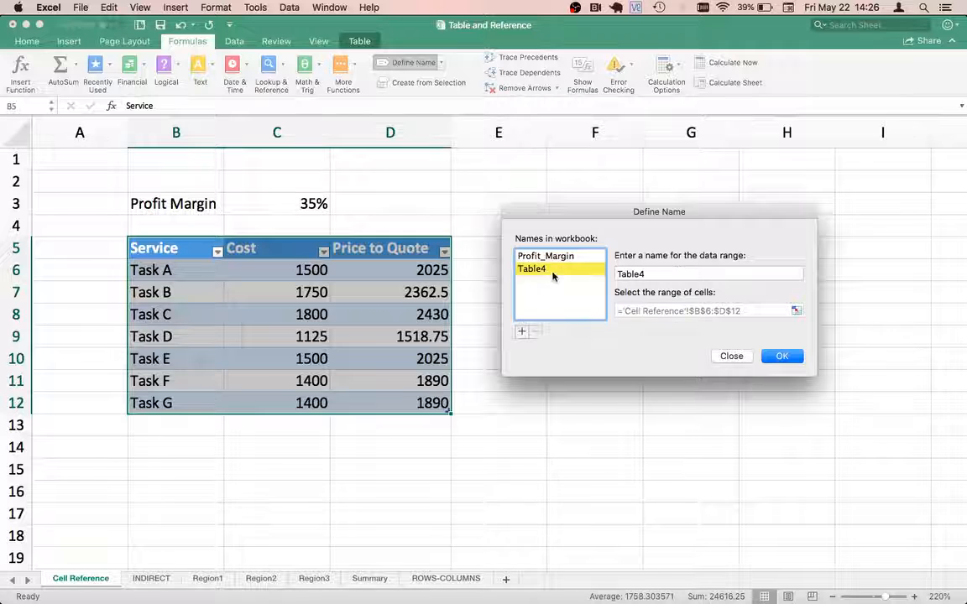
pyautogui.doubleClick(618, 274)
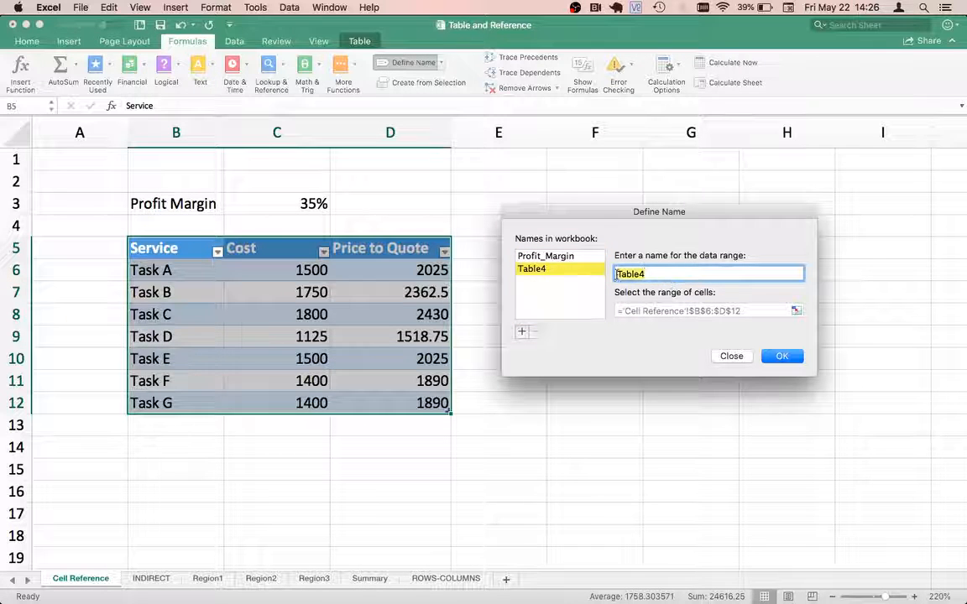
pyautogui.click(731, 356)
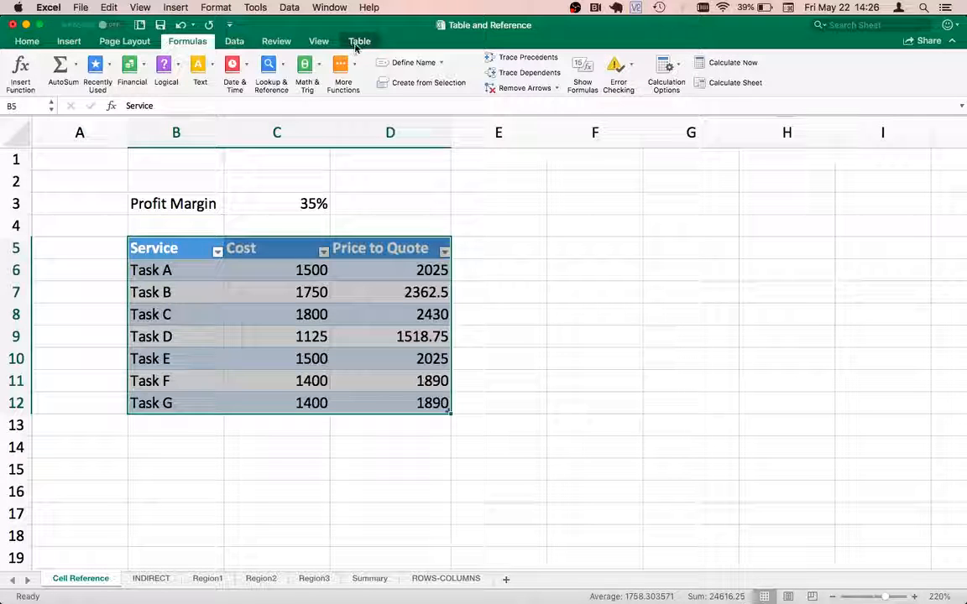
# Step: Rename the service pricing table as Quotation
pyautogui.click(217, 313)
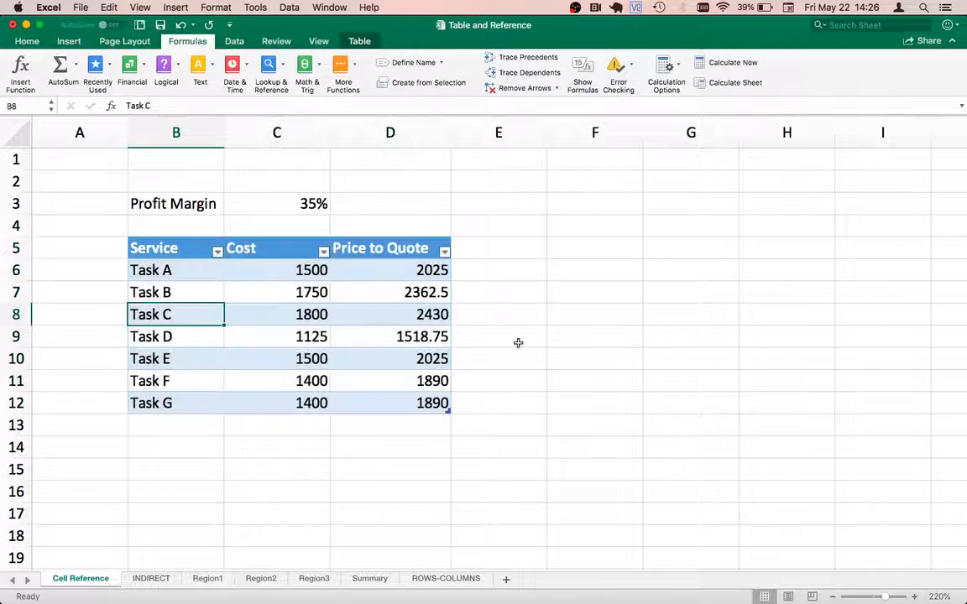
pyautogui.click(359, 42)
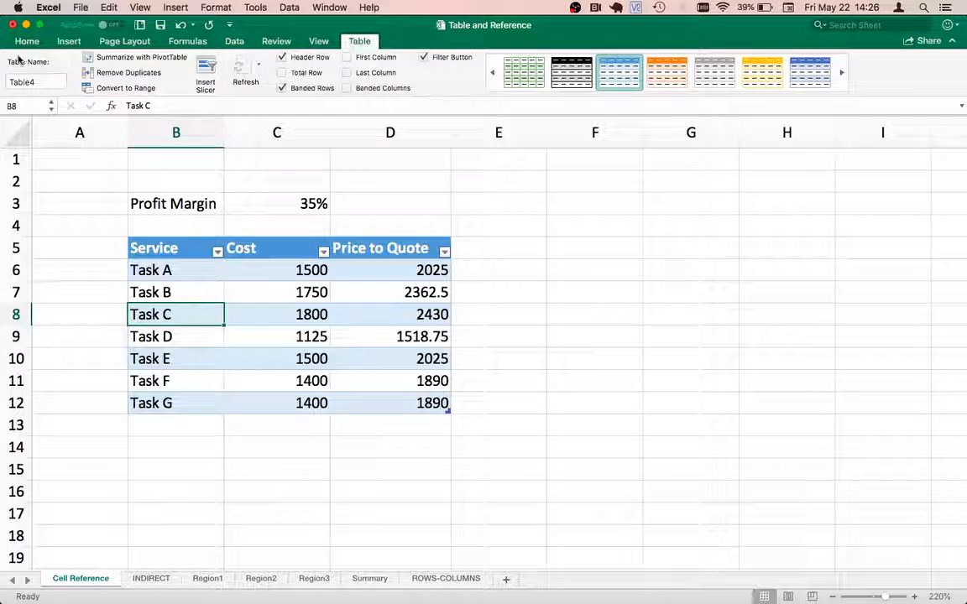
pyautogui.click(46, 84)
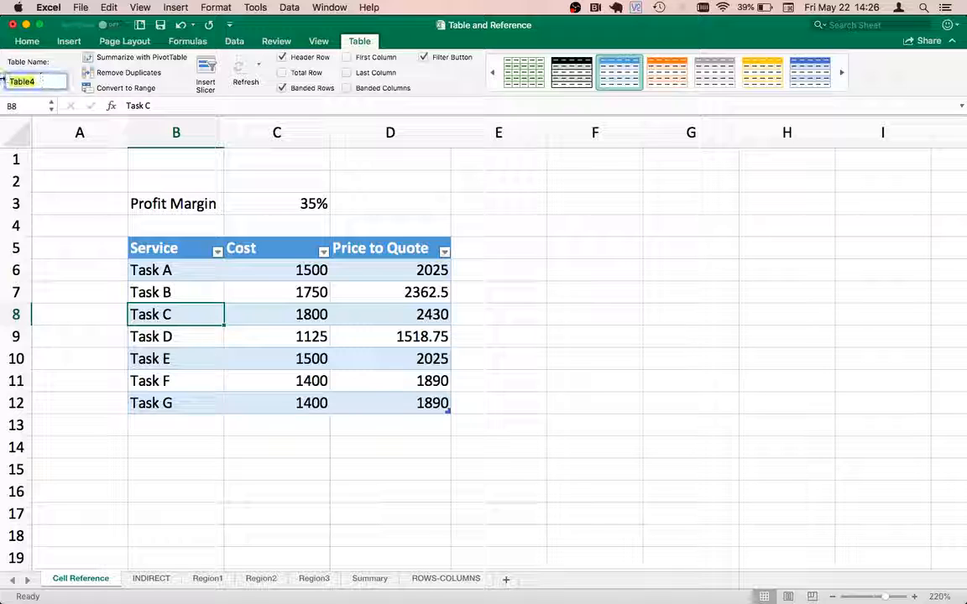
pyautogui.write('Quo')
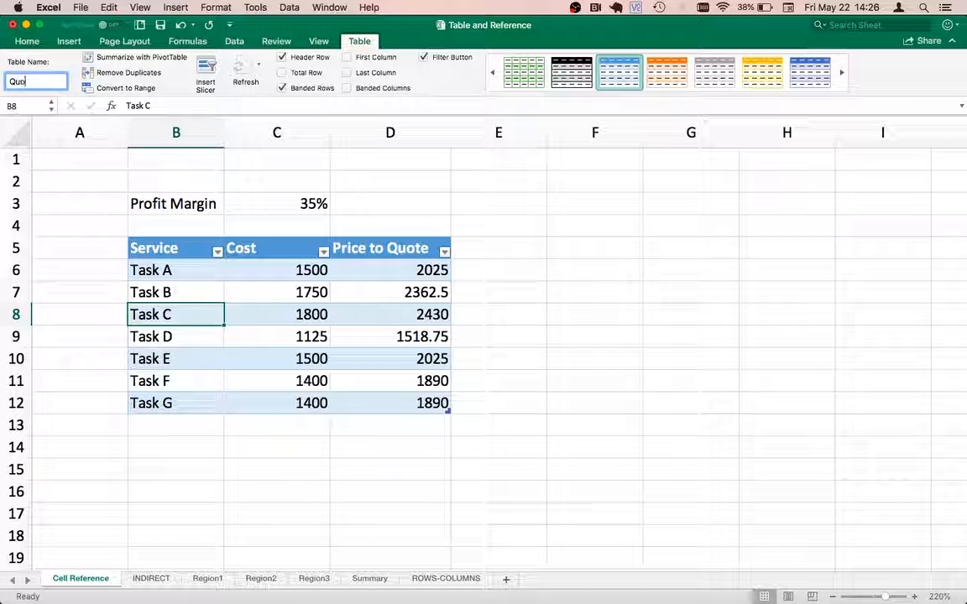
pyautogui.write('t')
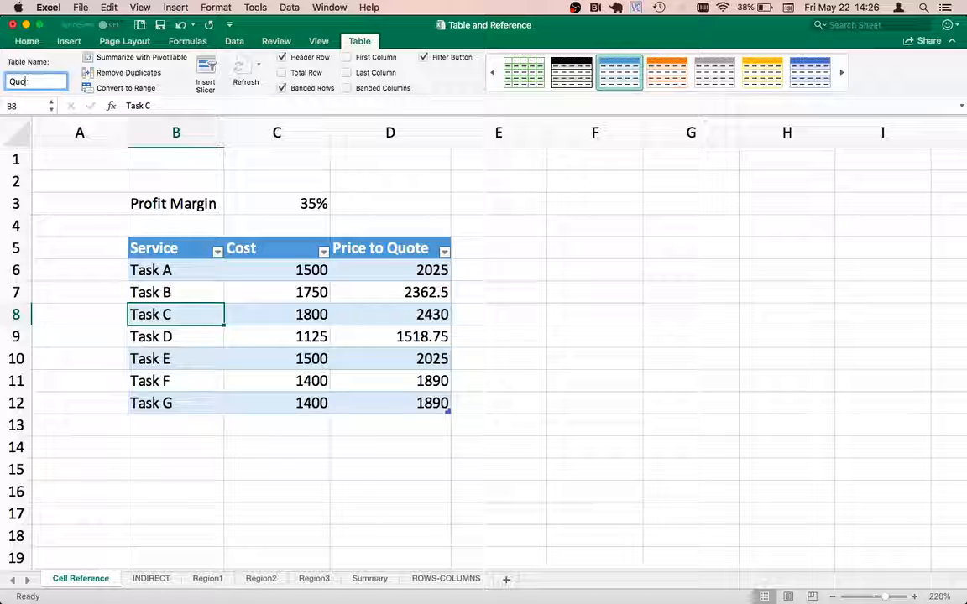
pyautogui.write('ati')
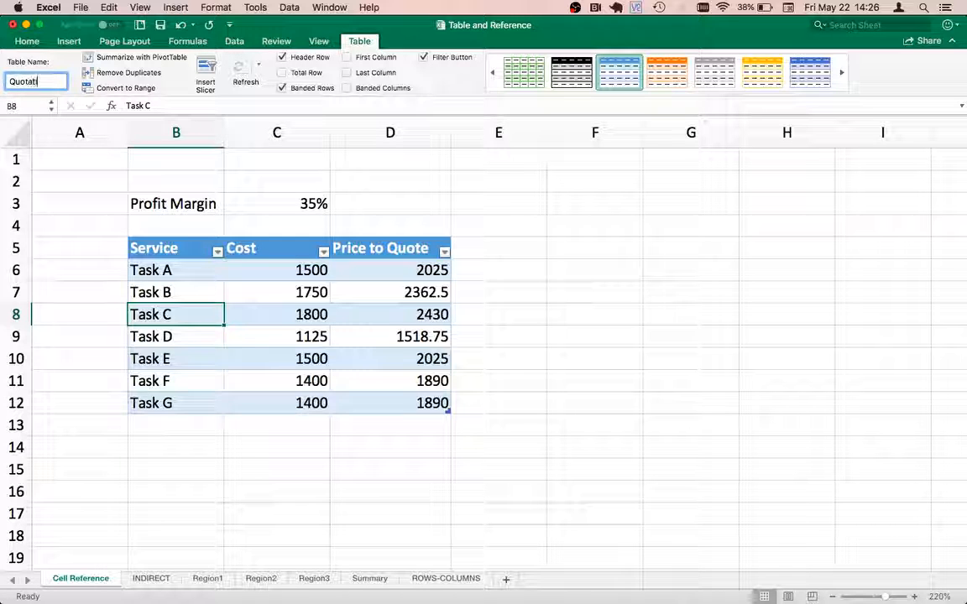
pyautogui.write('on')
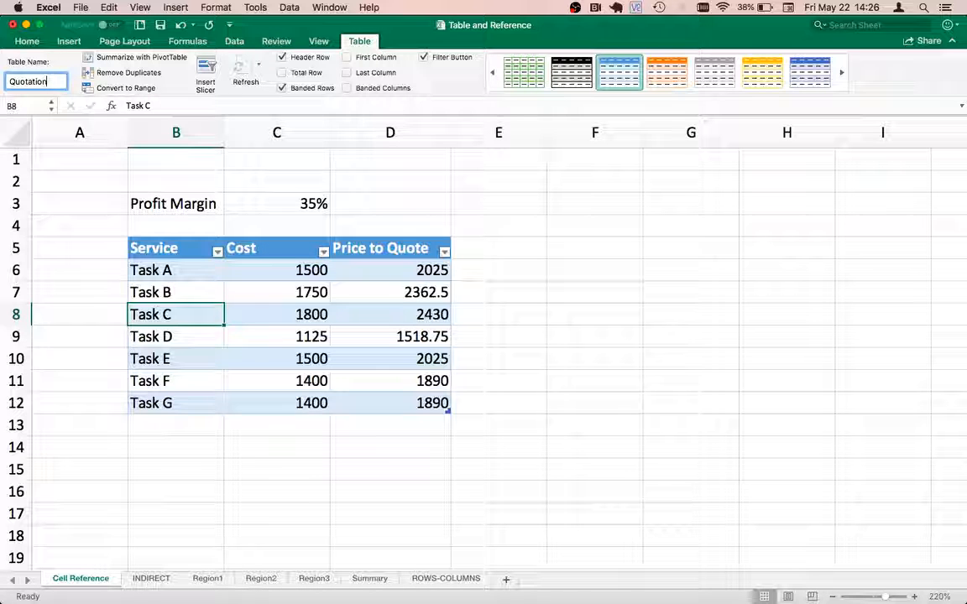
pyautogui.press('Return')
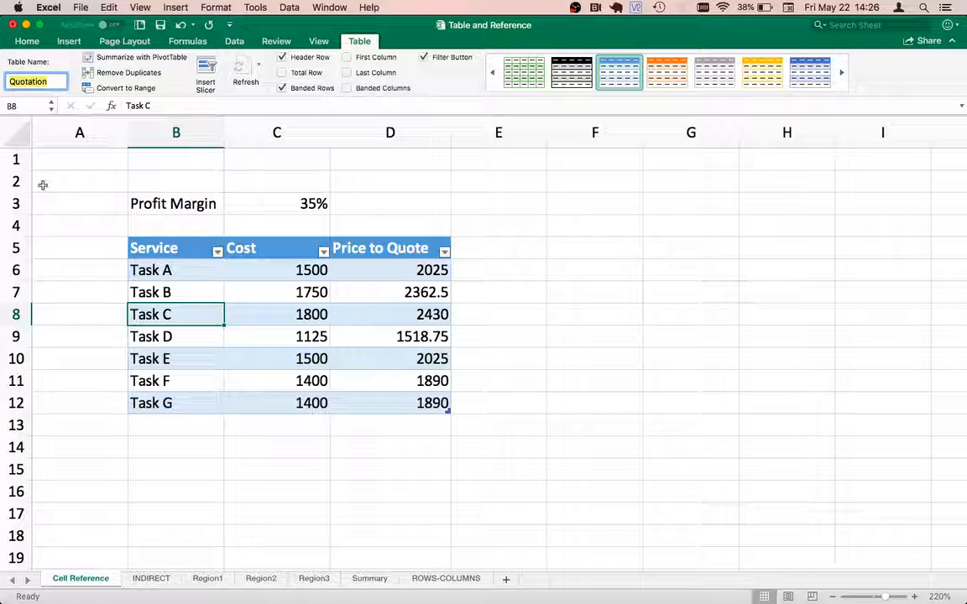
# Step: Insert a slicer for the Service field and move it clear of the table, over columns H and I
pyautogui.click(155, 246)
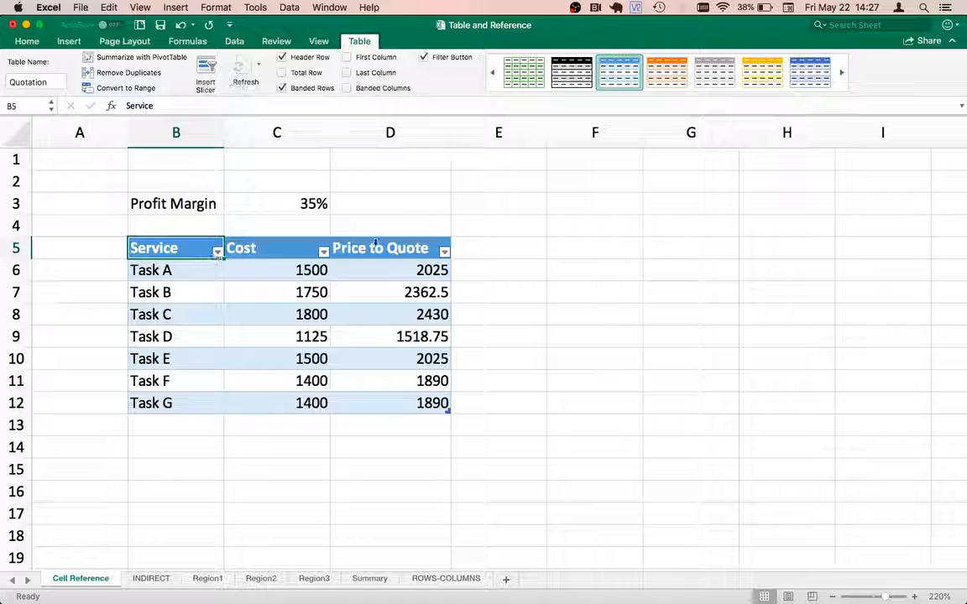
pyautogui.click(206, 66)
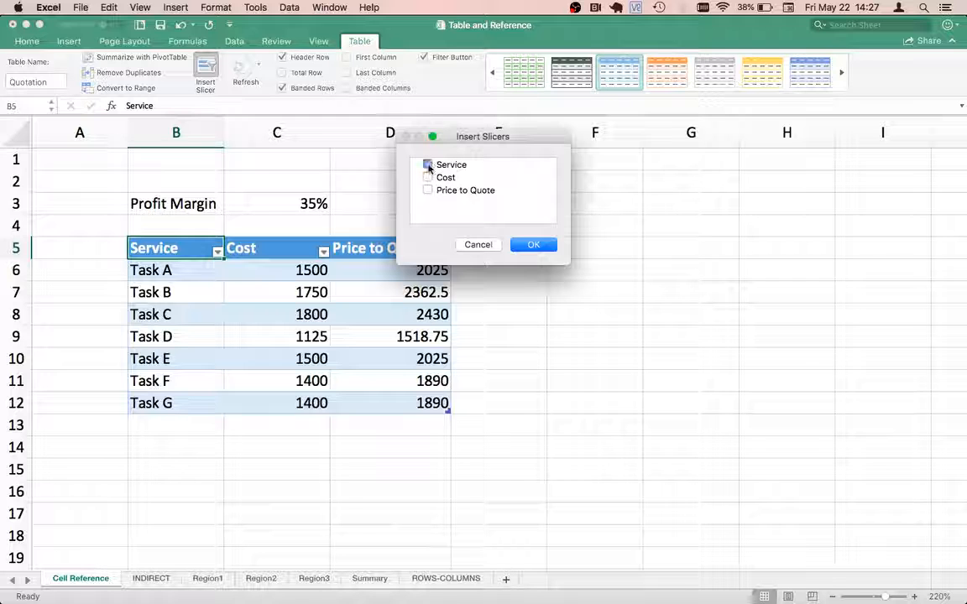
pyautogui.click(534, 246)
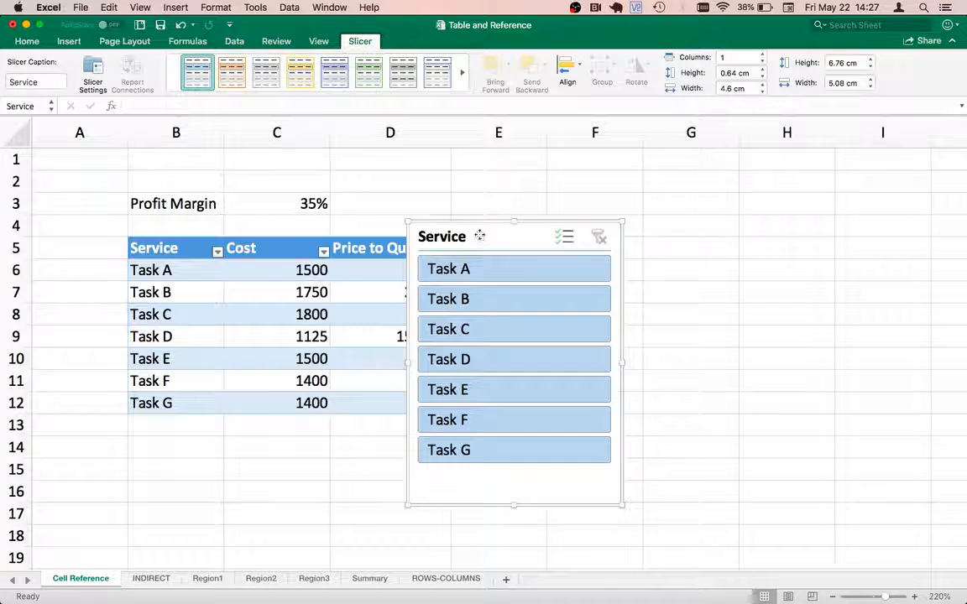
pyautogui.moveTo(479, 235); pyautogui.dragTo(830, 162)
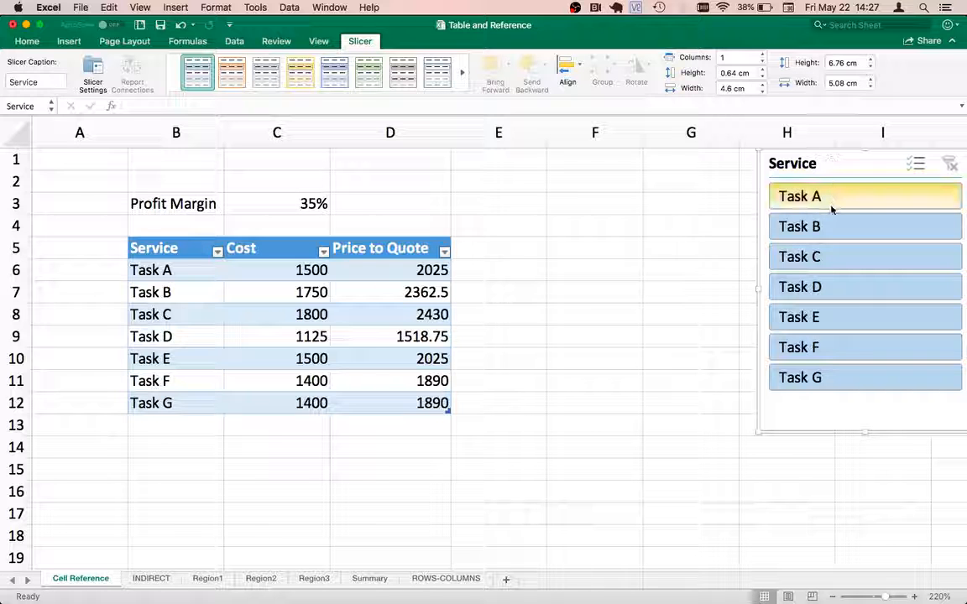
# Step: Enable multi-select in the Service slicer and switch off Tasks A through G one after another
pyautogui.click(914, 165)
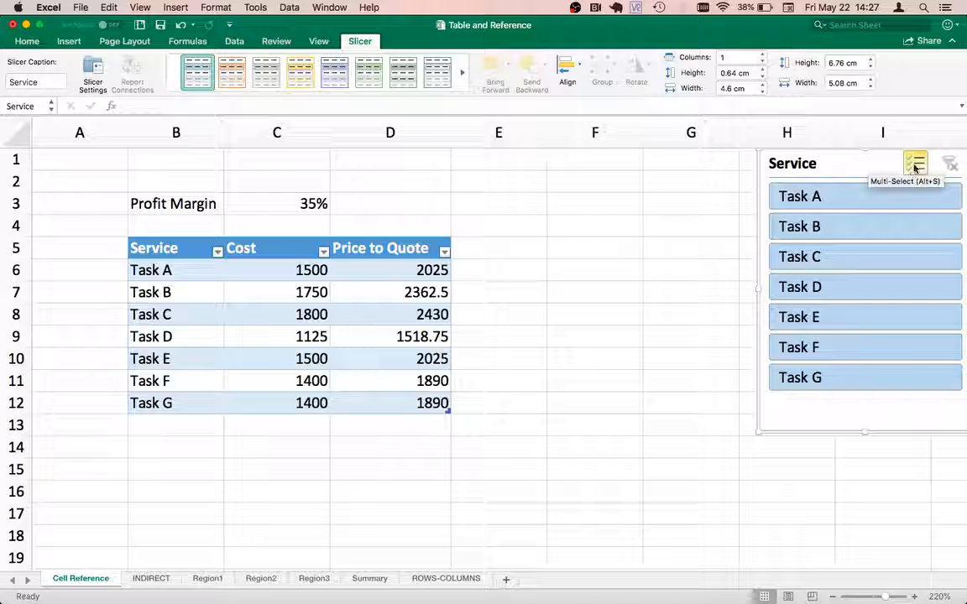
pyautogui.click(822, 202)
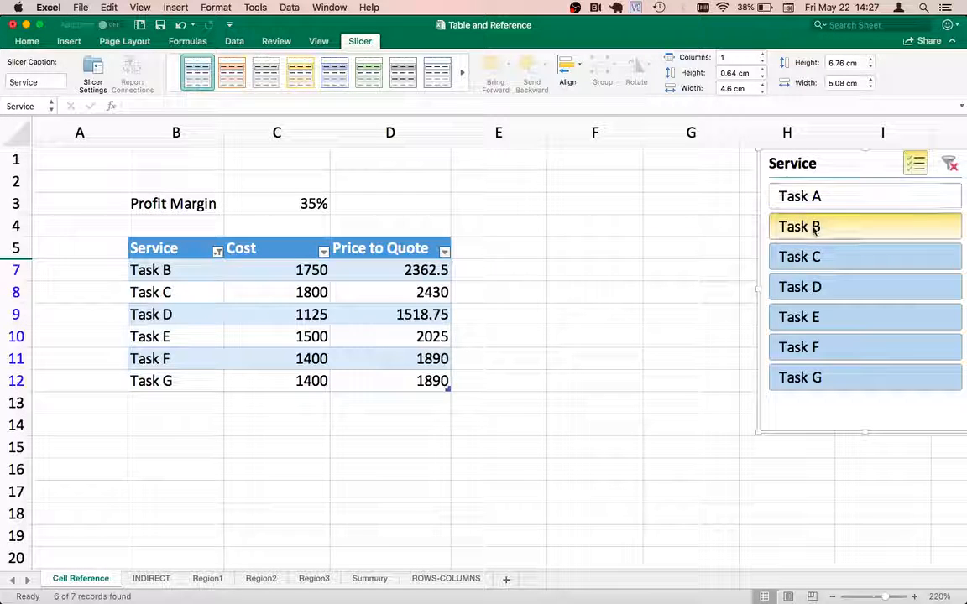
pyautogui.click(812, 228)
pyautogui.click(793, 258)
pyautogui.click(810, 289)
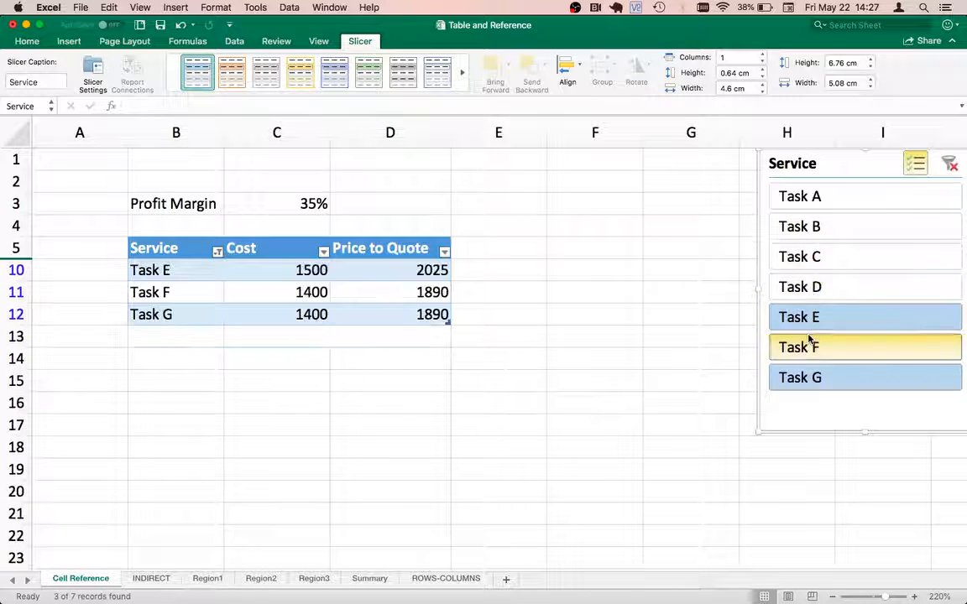
pyautogui.click(808, 346)
pyautogui.click(806, 317)
pyautogui.click(810, 376)
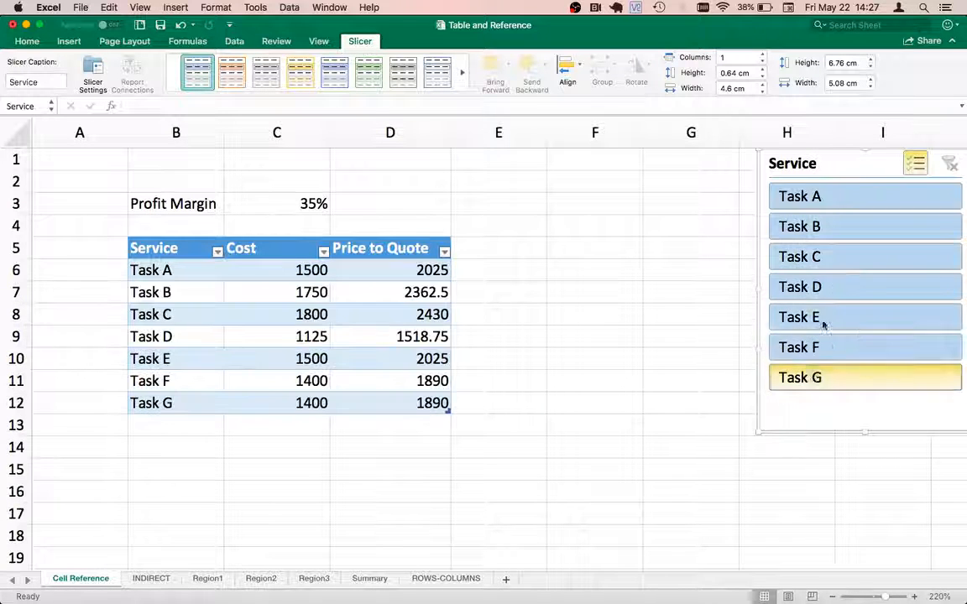
# Step: Exclude Tasks A through E from the table with the Service slicer
pyautogui.click(844, 199)
pyautogui.click(816, 227)
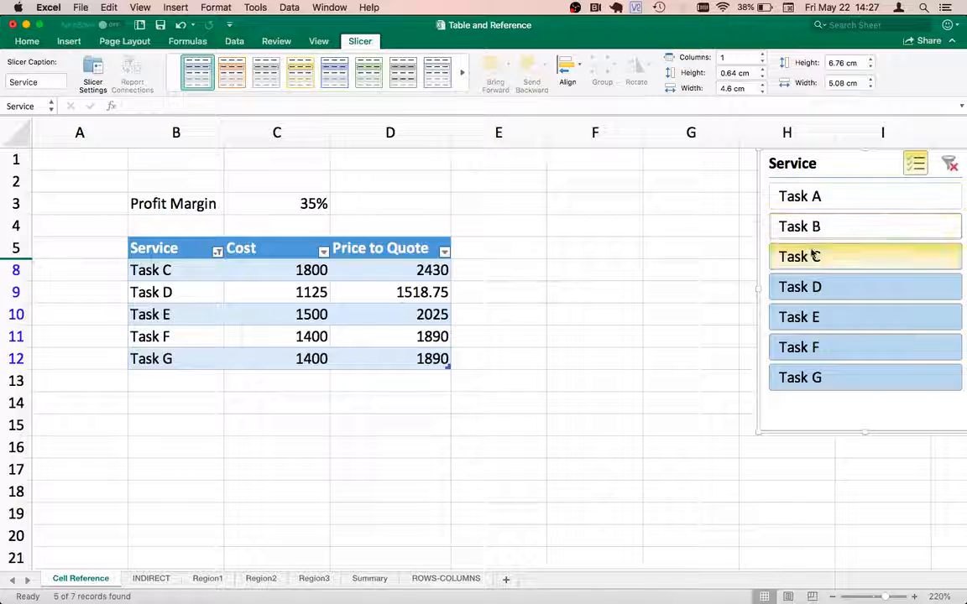
pyautogui.click(819, 261)
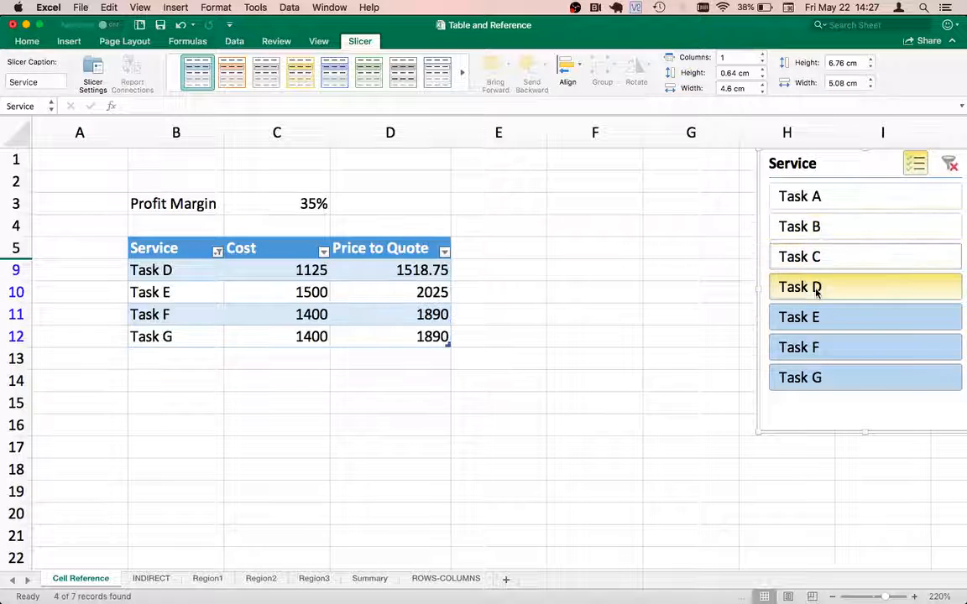
pyautogui.click(811, 287)
pyautogui.click(809, 319)
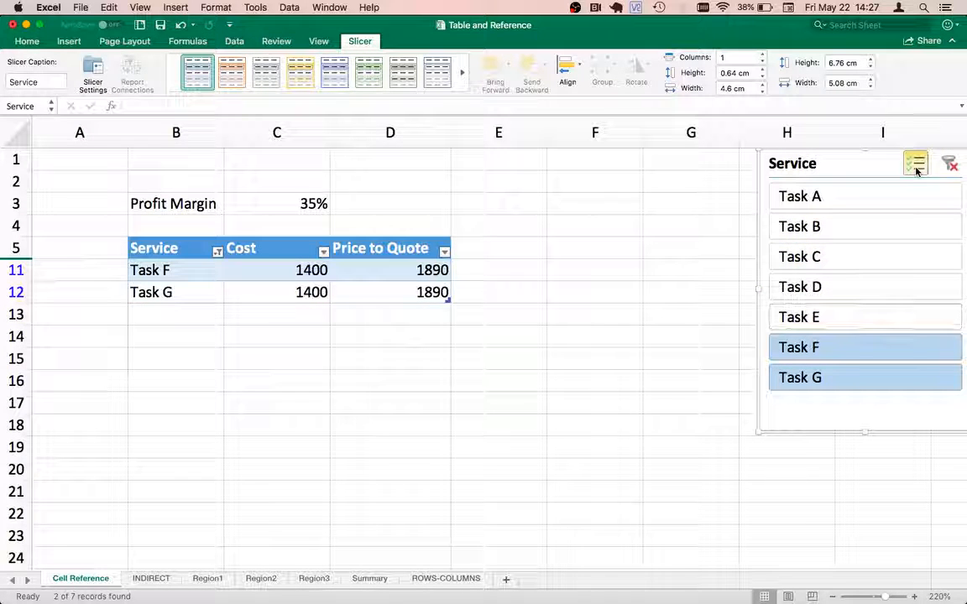
# Step: Filter the Service slicer to Task A in single-select mode, and add Tasks B through E with multi-select on
pyautogui.click(918, 164)
pyautogui.click(814, 196)
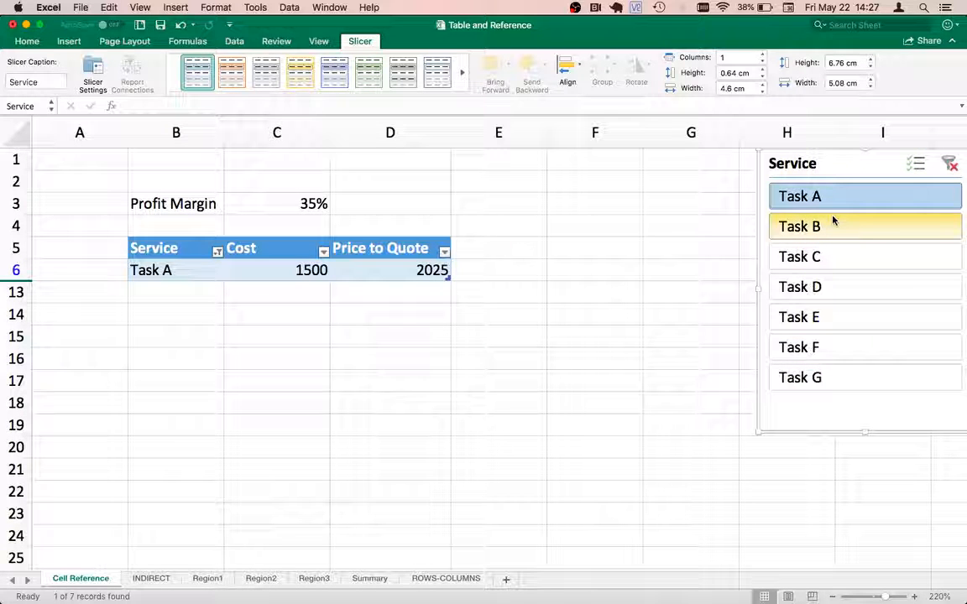
pyautogui.click(918, 164)
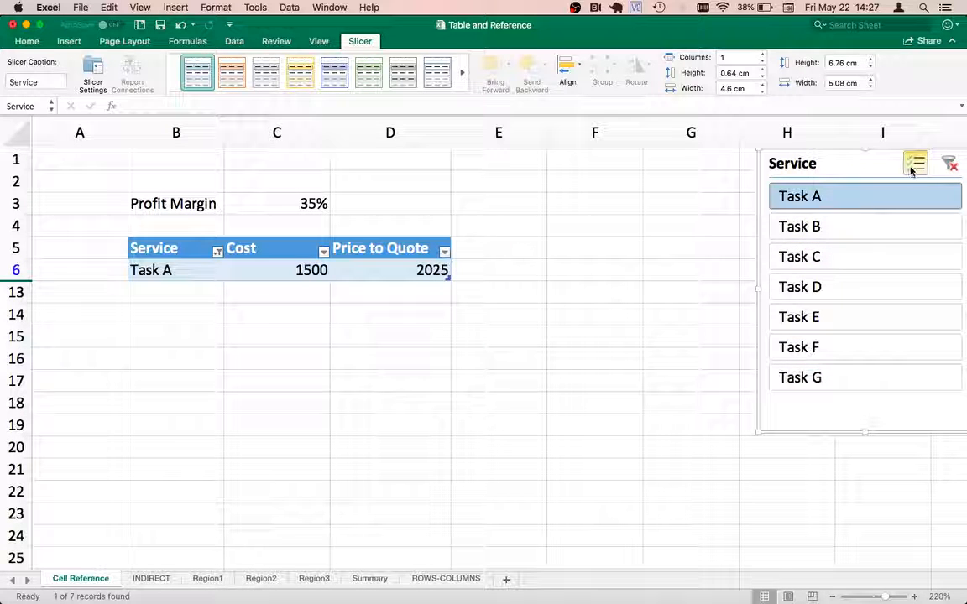
pyautogui.click(821, 227)
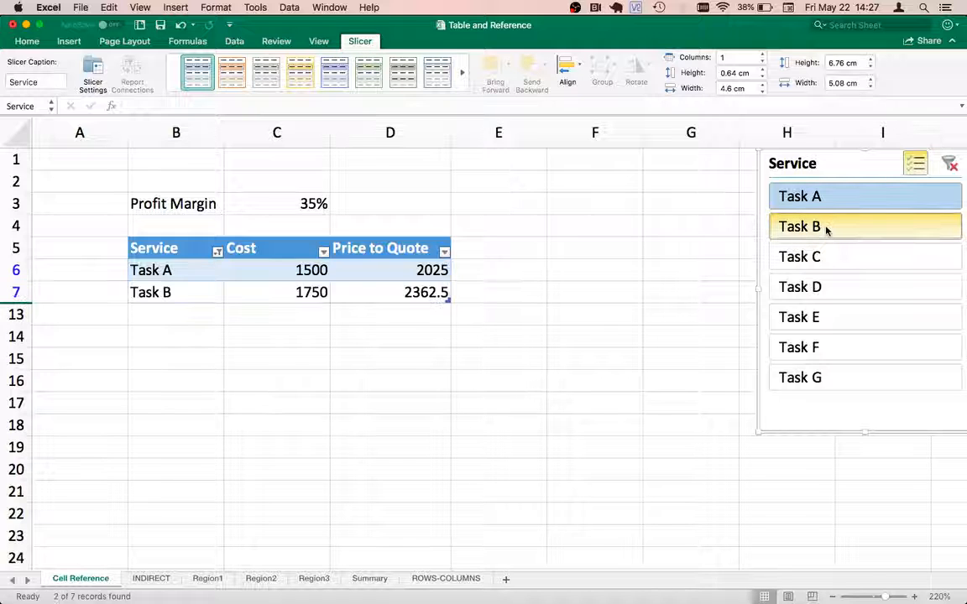
pyautogui.click(818, 257)
pyautogui.click(820, 287)
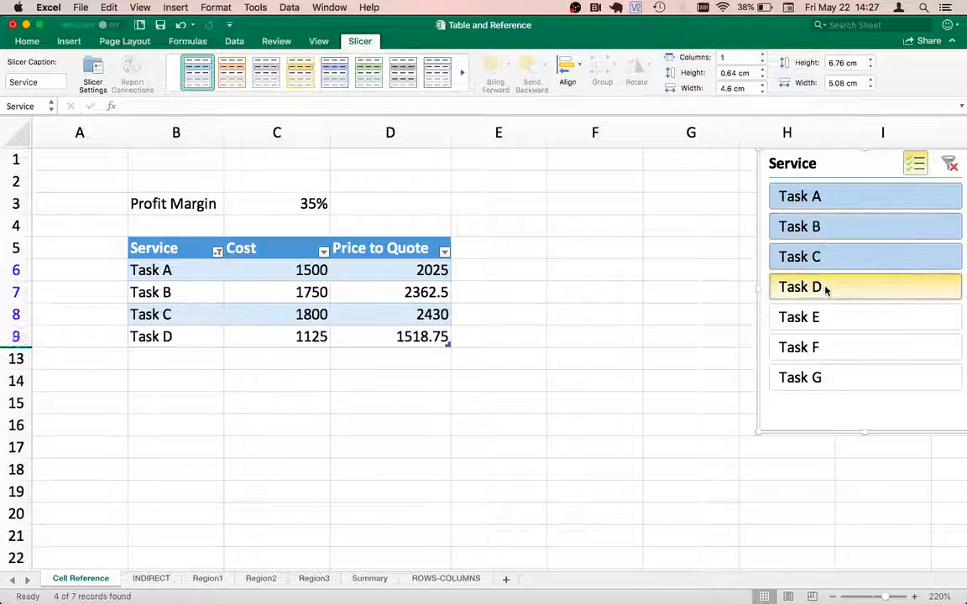
pyautogui.click(818, 317)
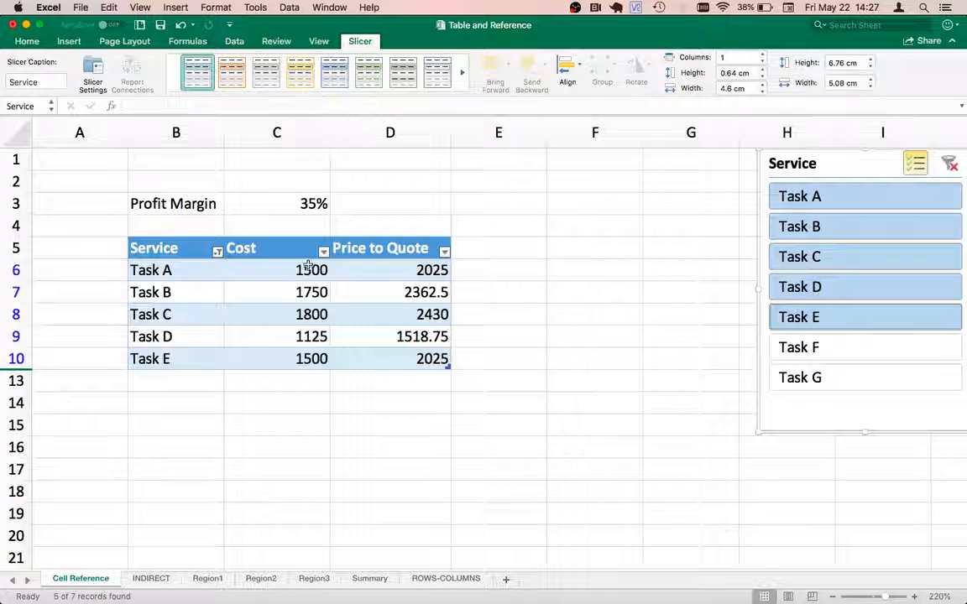
# Step: Turn off the filter buttons in the Quotation table's header row
pyautogui.click(273, 289)
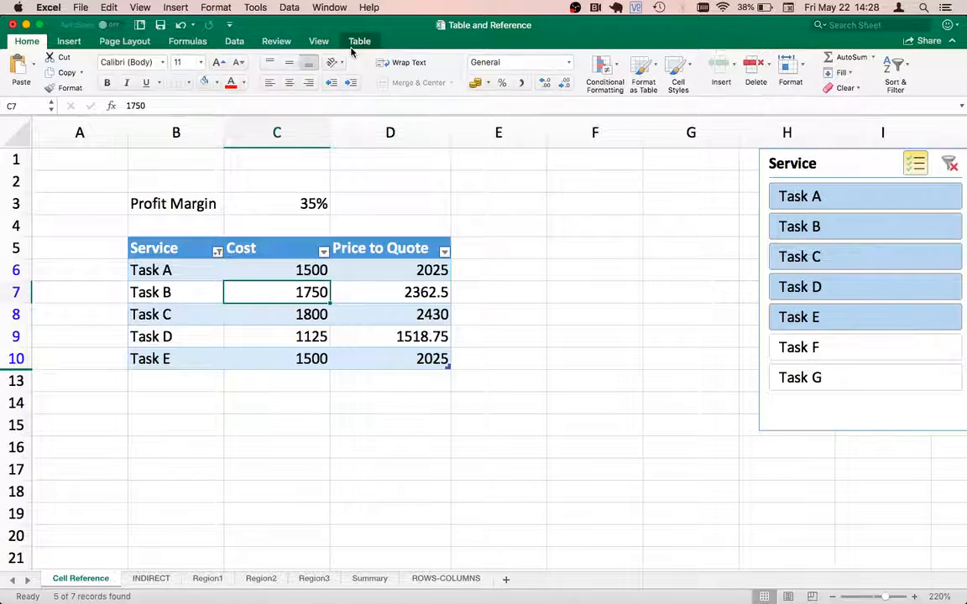
pyautogui.click(361, 42)
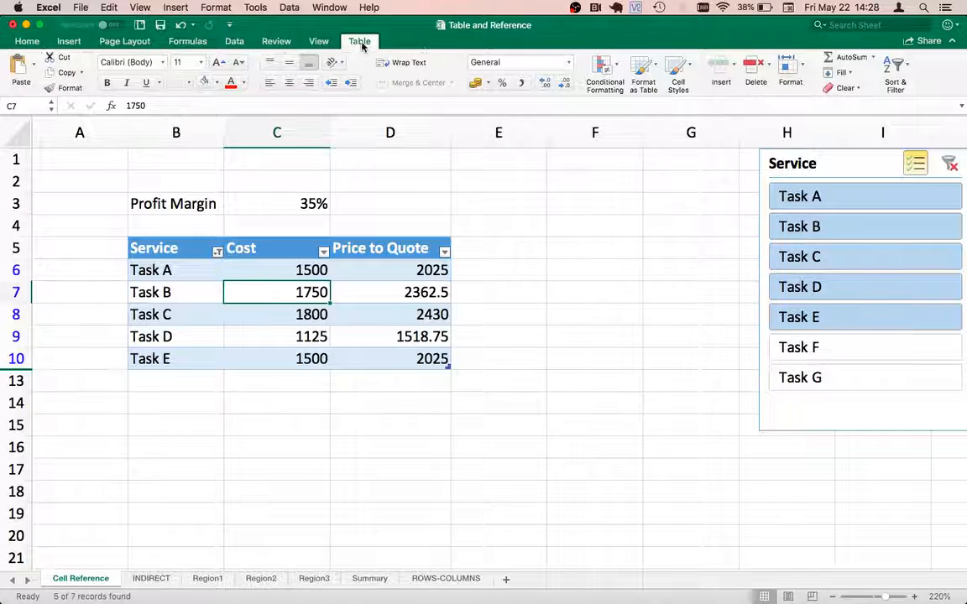
pyautogui.click(423, 57)
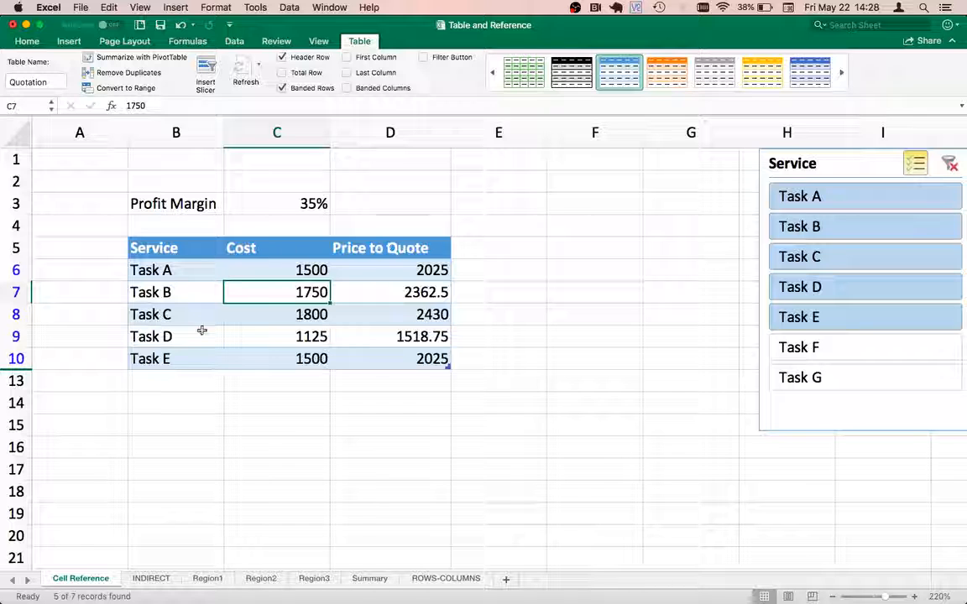
# Step: Select the filtered table from the Service header in B5 to the Task E price in D10
pyautogui.click(170, 359)
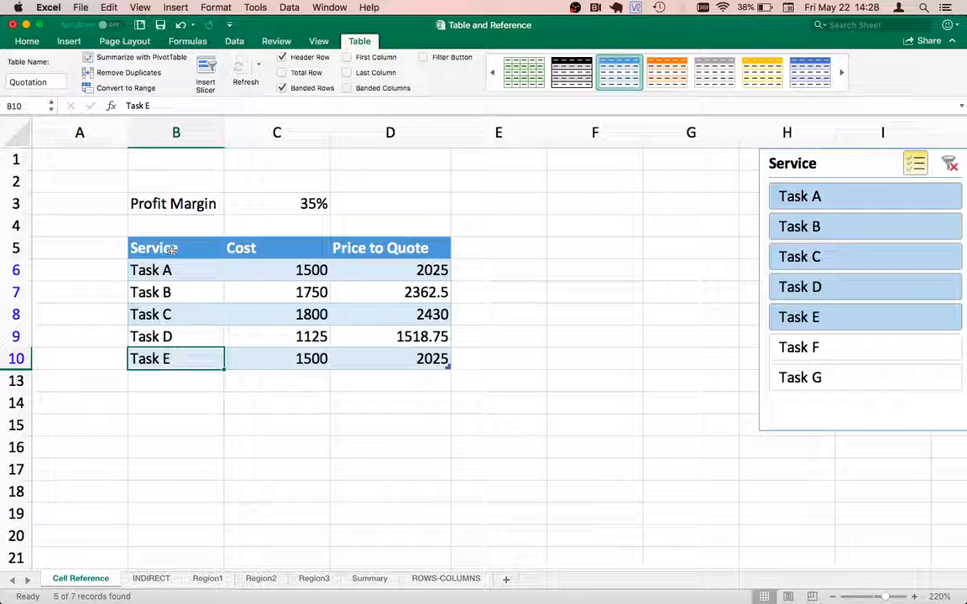
pyautogui.moveTo(158, 245); pyautogui.dragTo(369, 358)
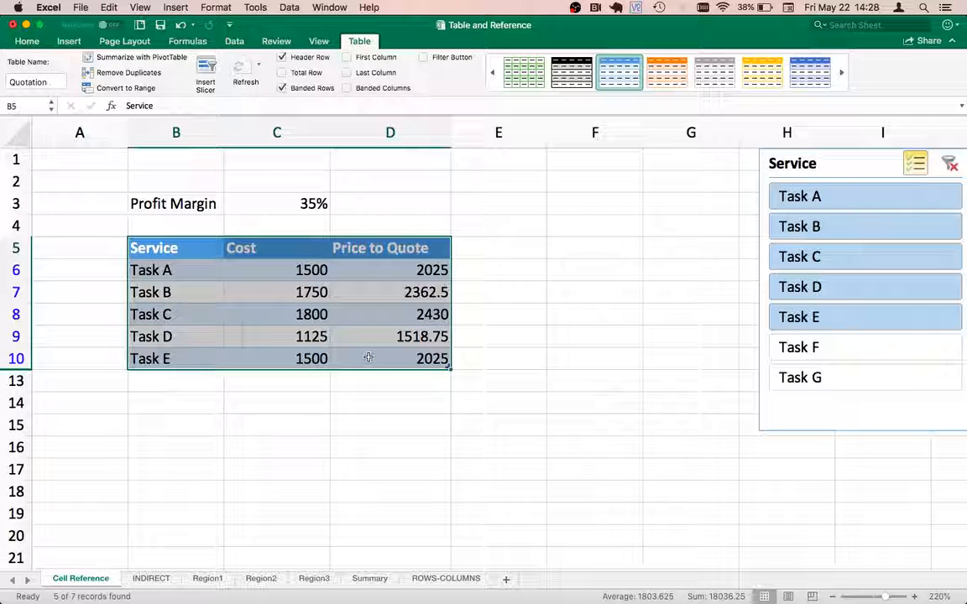
pyautogui.click(416, 360)
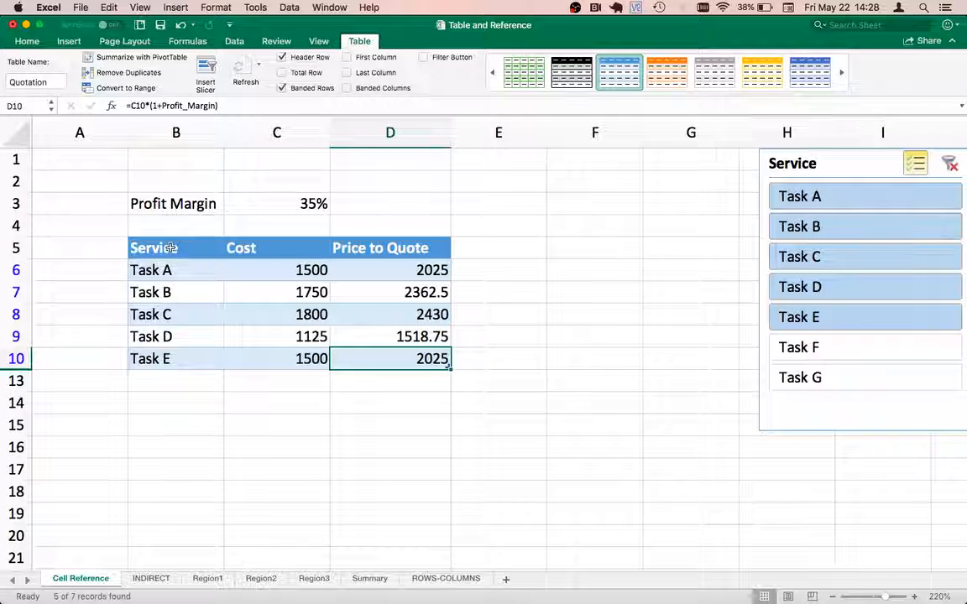
pyautogui.moveTo(171, 248); pyautogui.dragTo(348, 360)
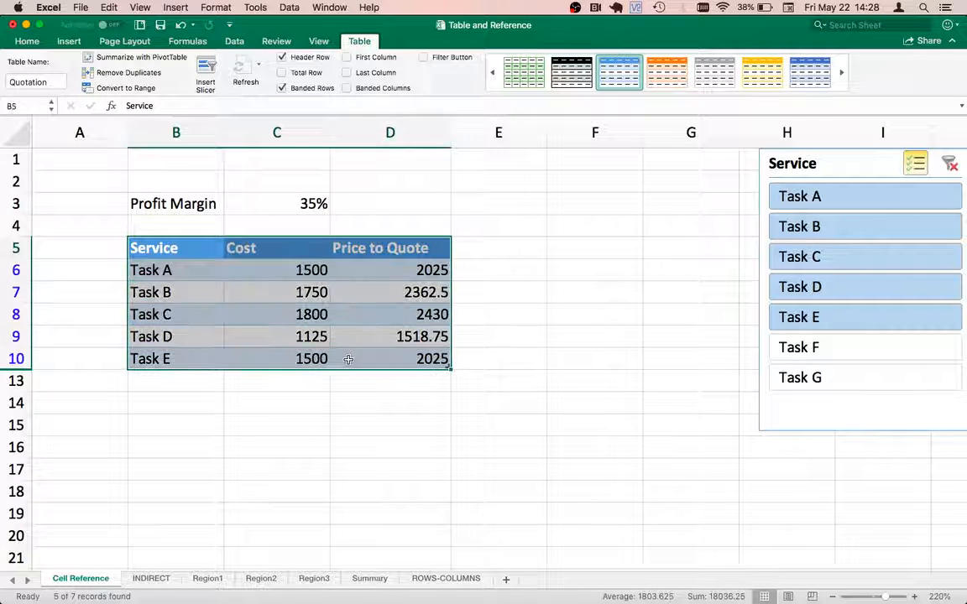